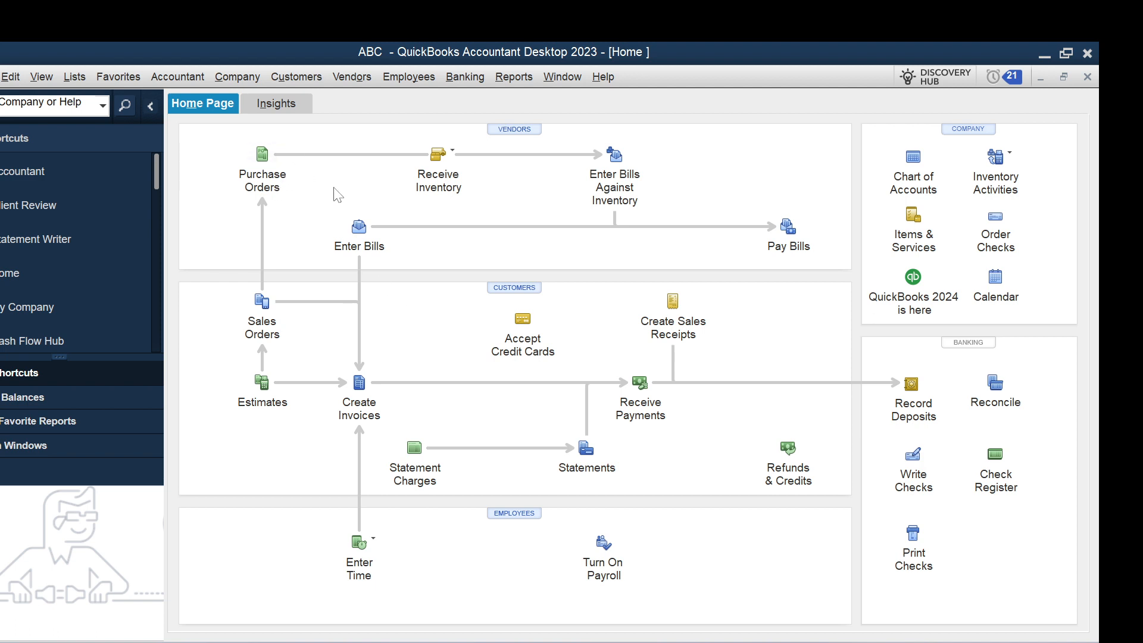
Start a new budget for the year 2026 with Profit and Loss as the budget type.
left_click(238, 80)
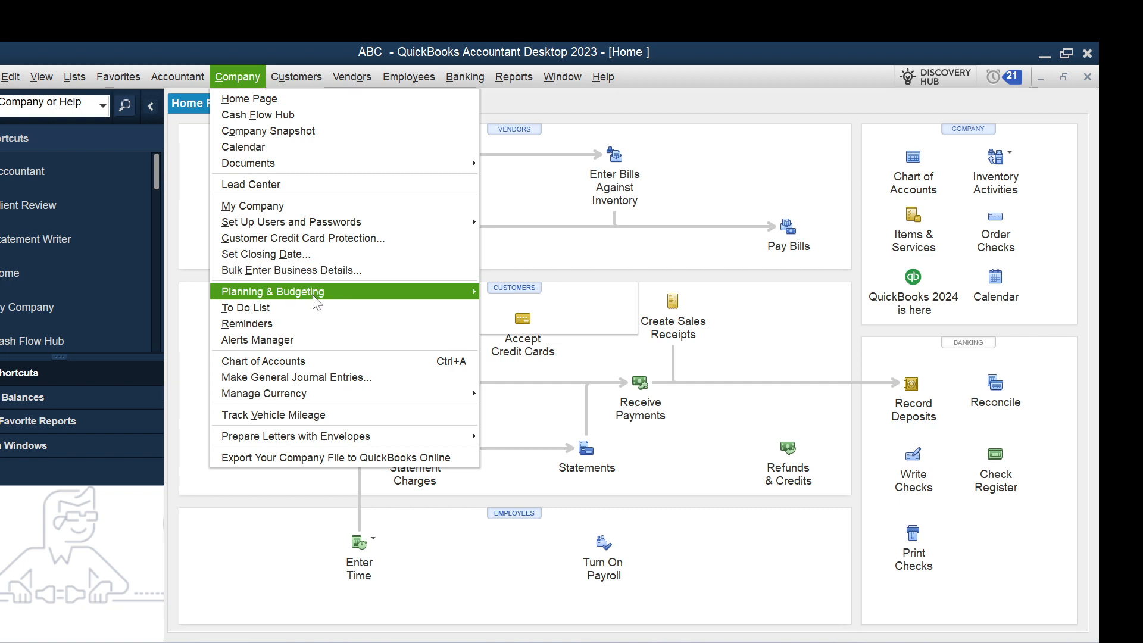
mouse_move(317, 302)
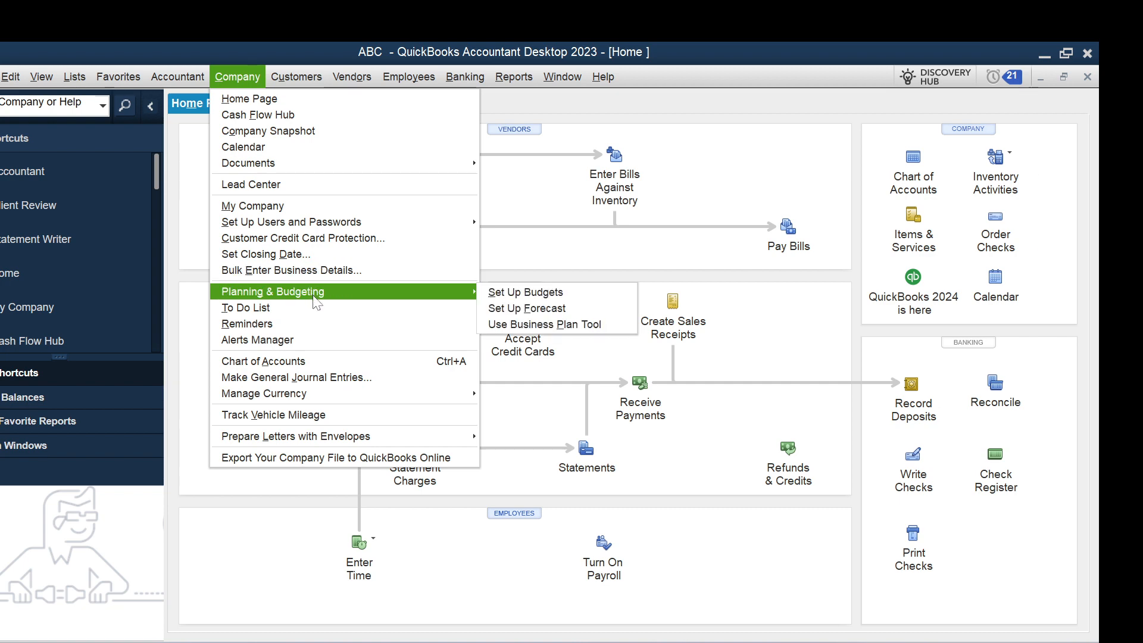
left_click(516, 291)
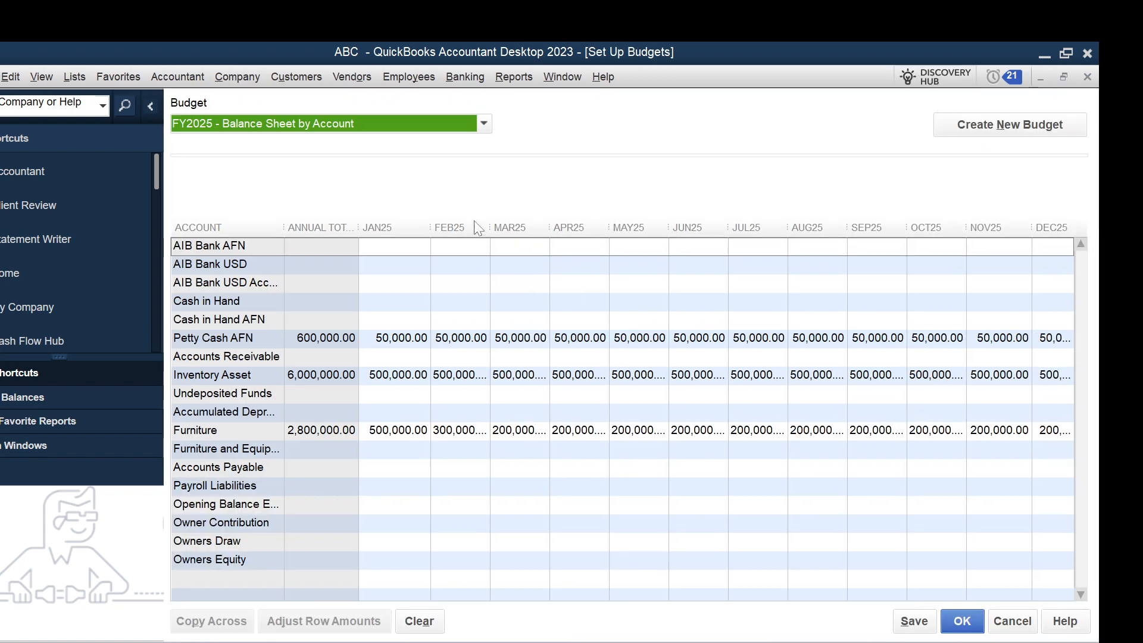
left_click(976, 127)
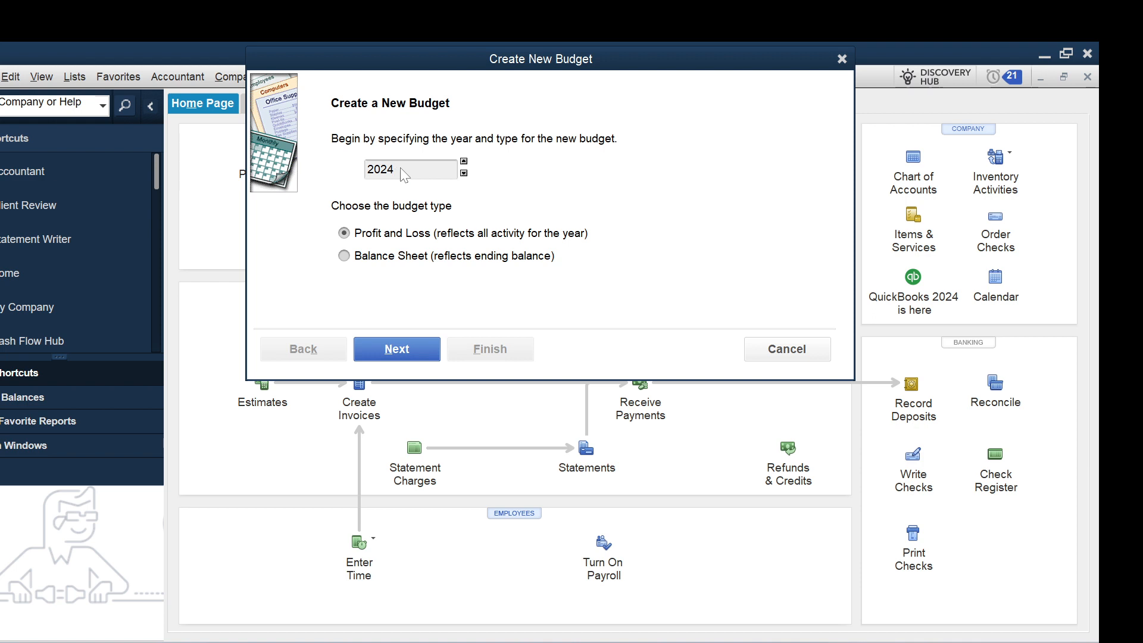
left_click(463, 161)
left_click(345, 233)
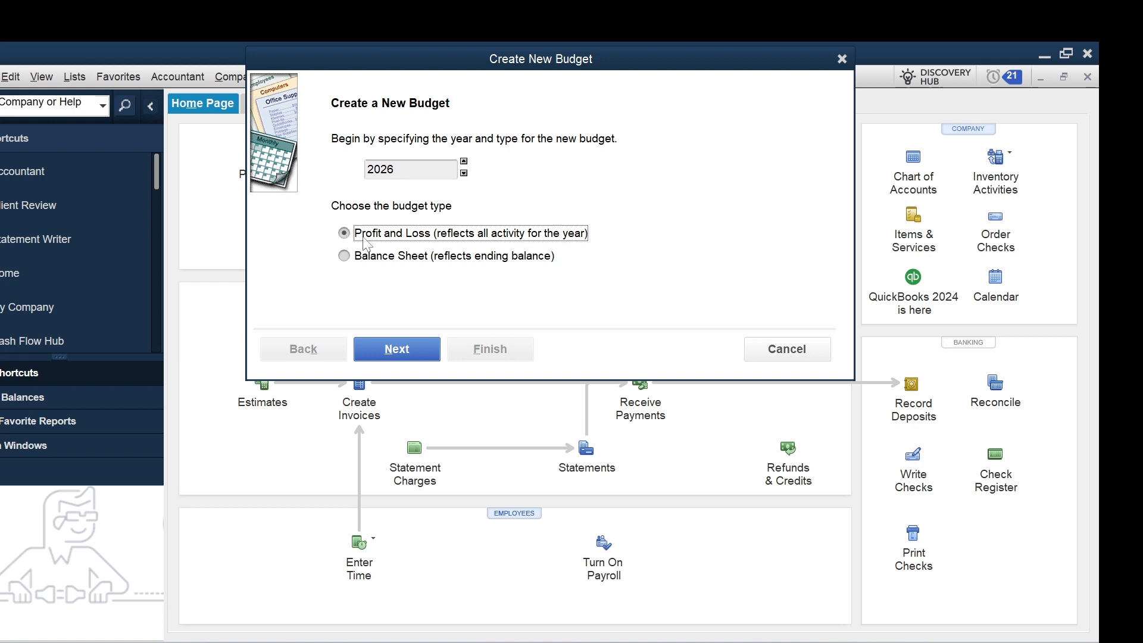
left_click(388, 356)
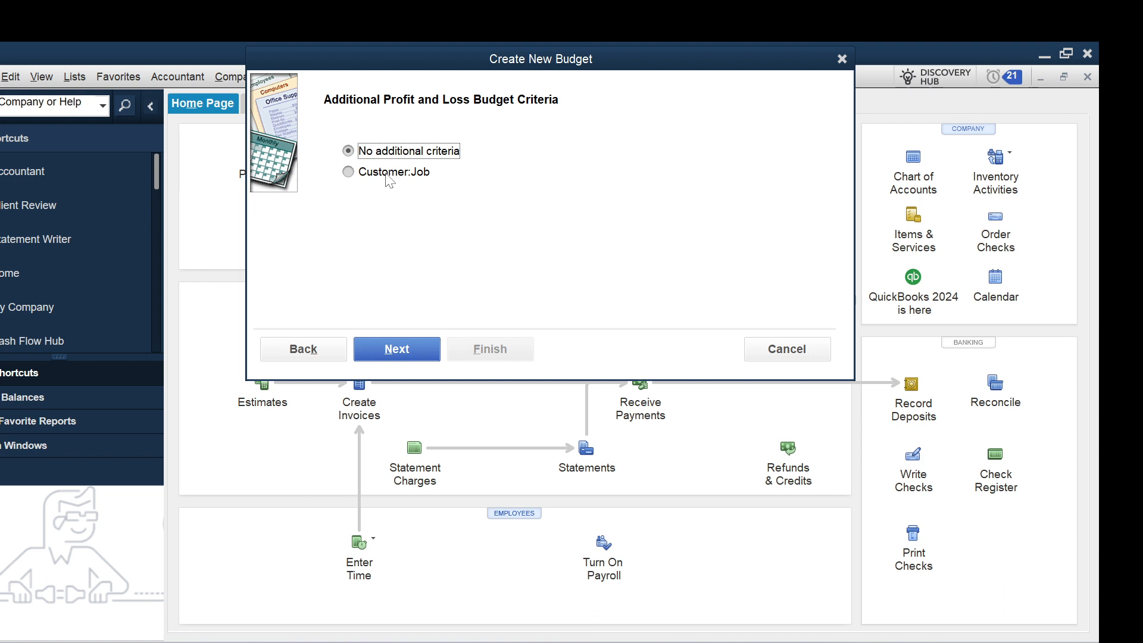
Finish creating the budget from scratch with no additional criteria.
left_click(387, 178)
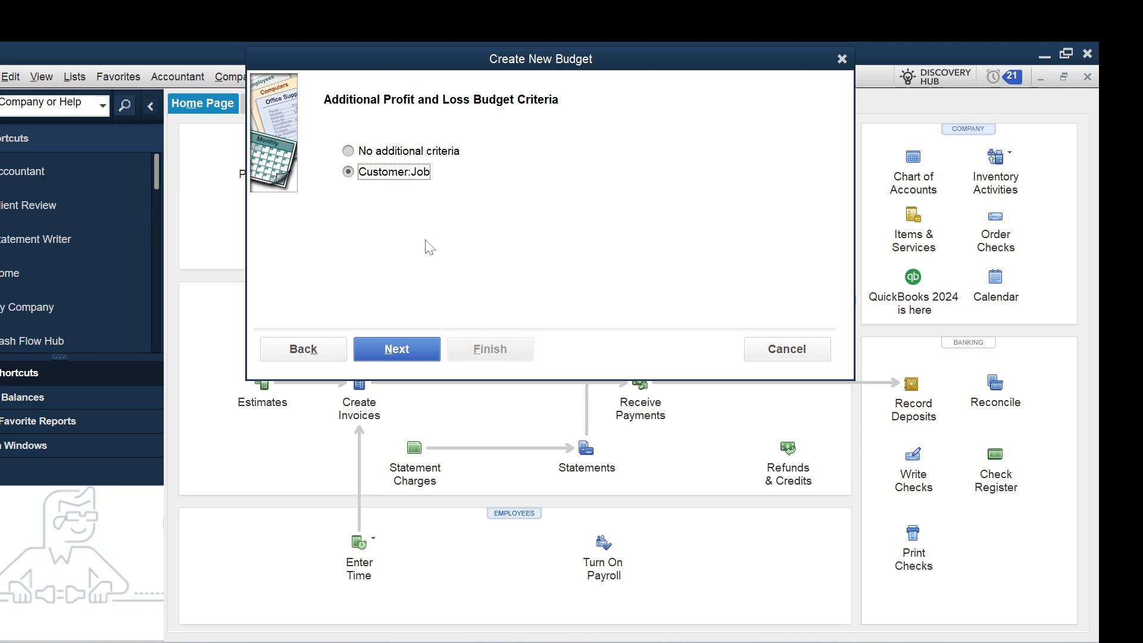
left_click(365, 154)
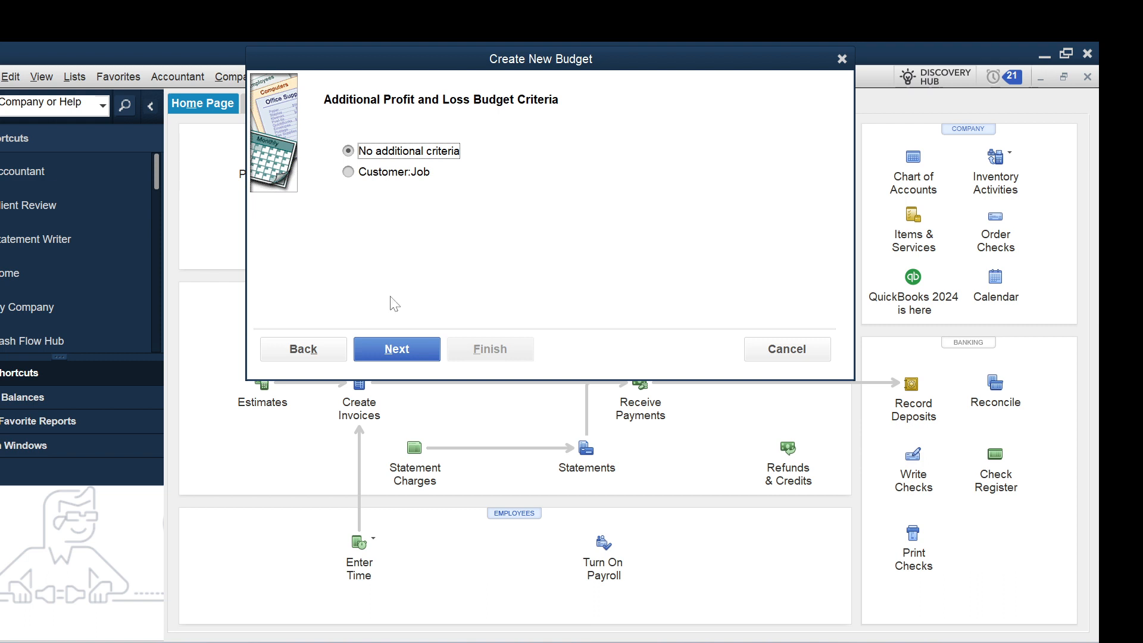
left_click(393, 350)
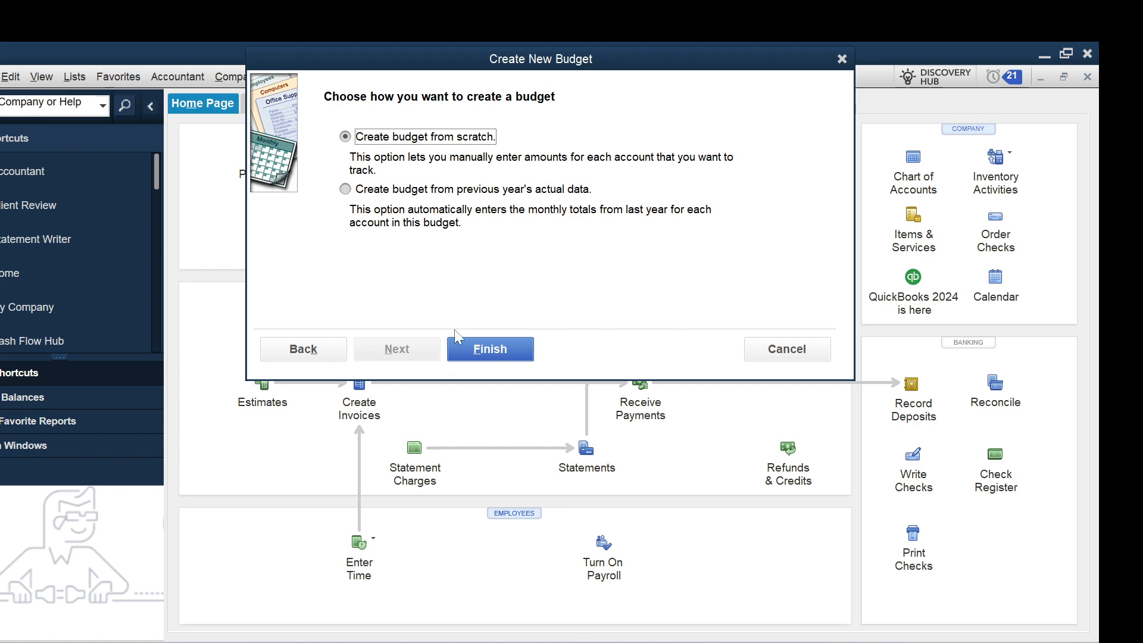
left_click(475, 358)
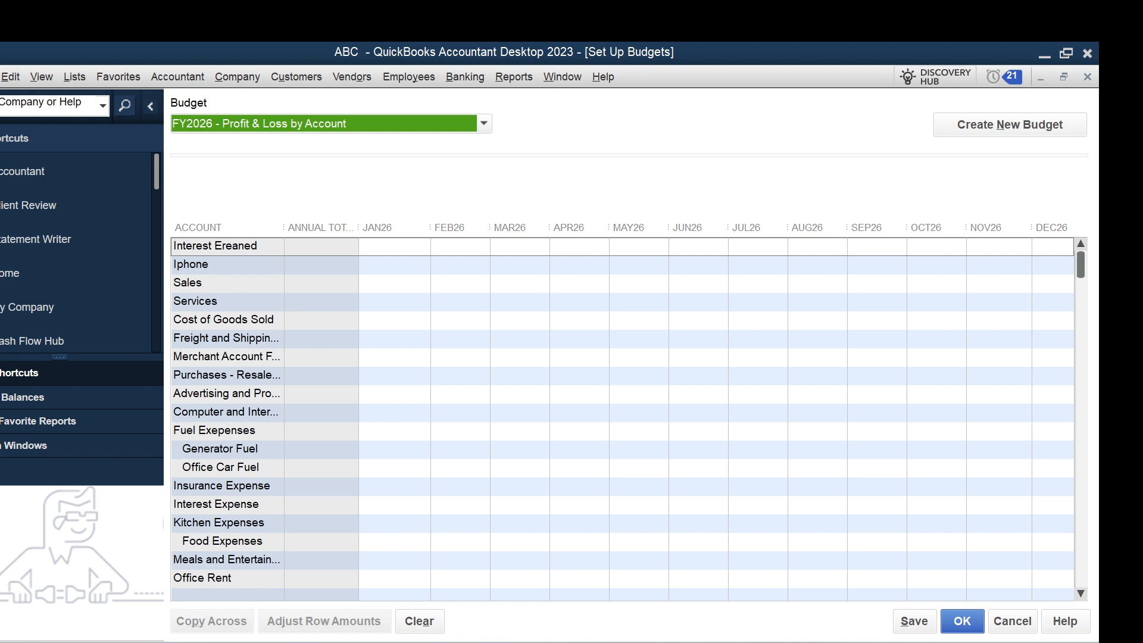
Budget 560,000 for Sales in January 2026 and copy the amount across to the remaining months.
left_click(395, 284)
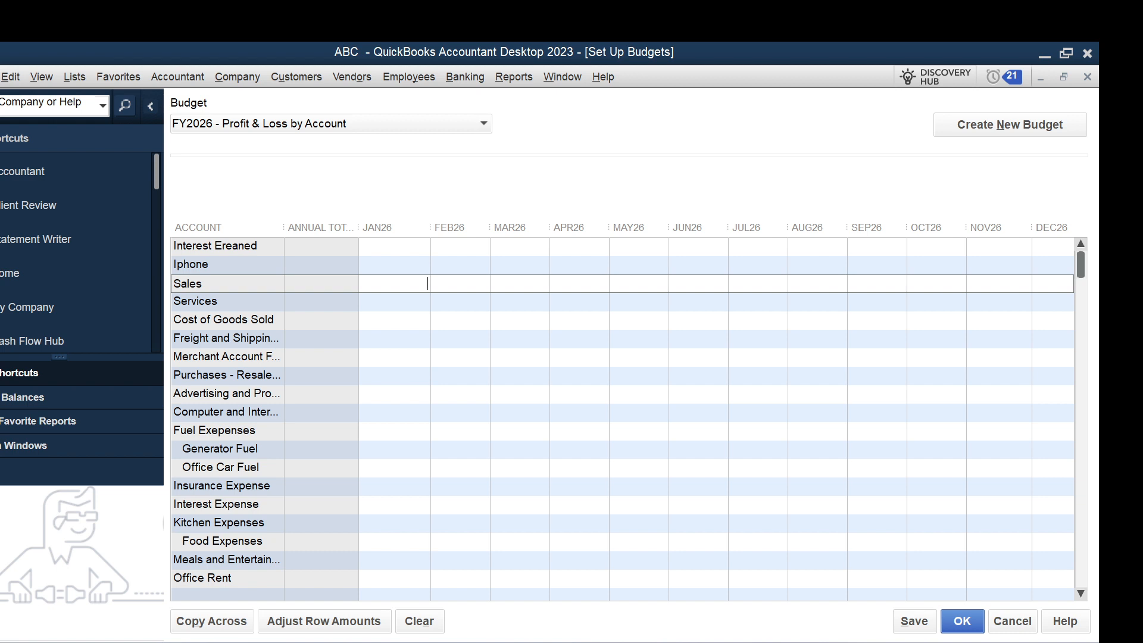
type("560000")
left_click(448, 287)
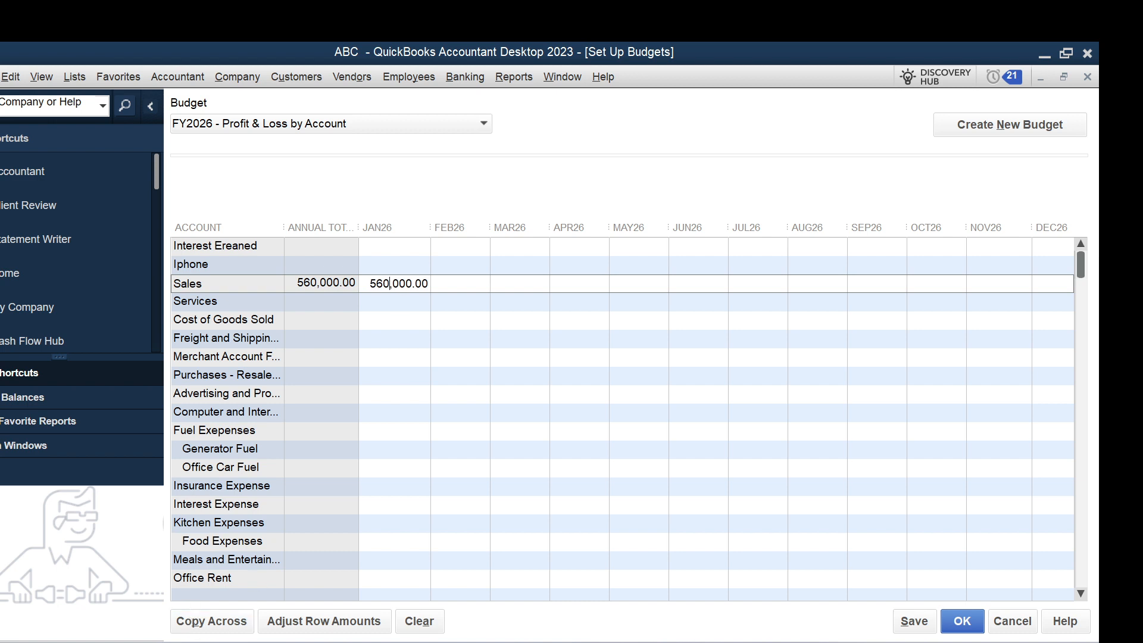
left_click(220, 621)
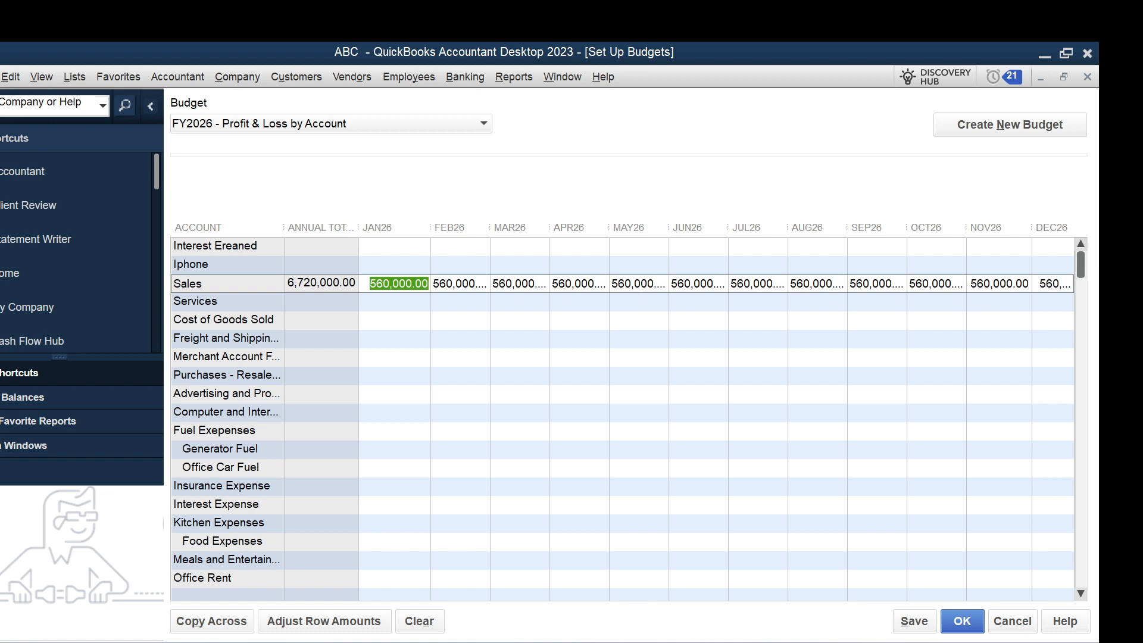
Budget Services at 200,000 for January, 300,000 for February and 250,000 for March 2026, copying the March amount across through December.
left_click(397, 302)
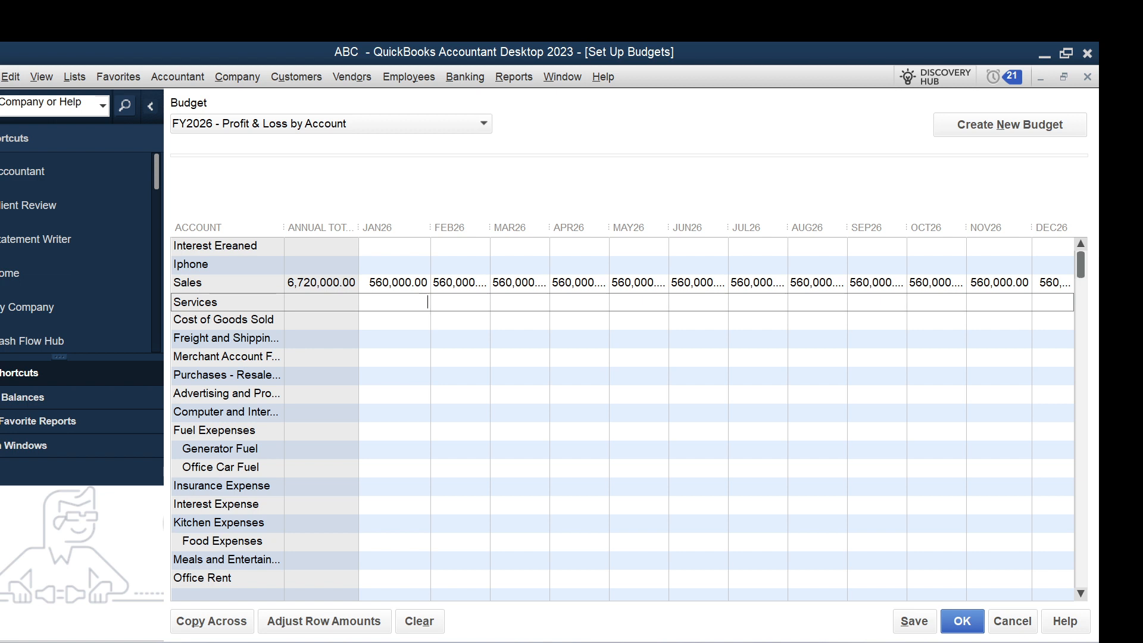
type("200000")
key("Tab")
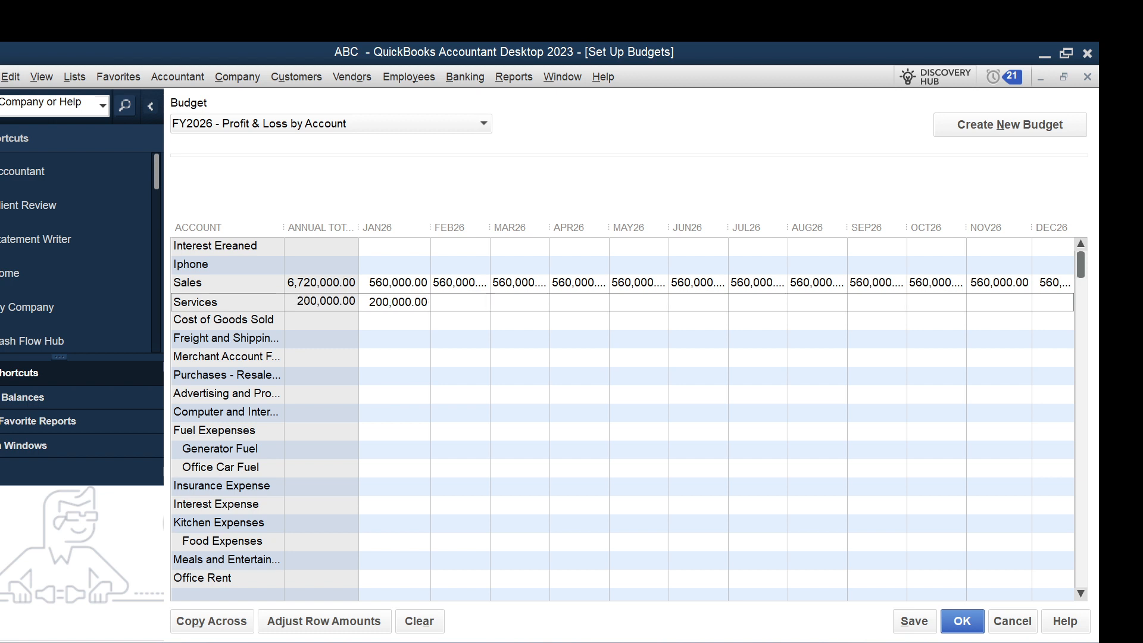
type("300000")
key("Tab")
type("25000")
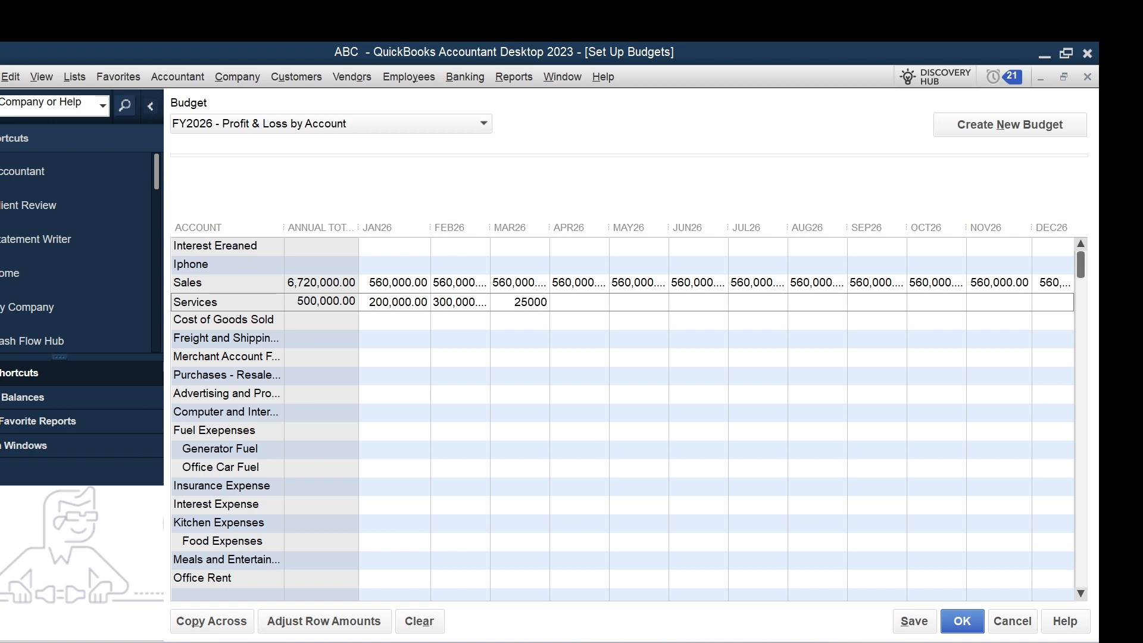
type("0")
left_click(217, 623)
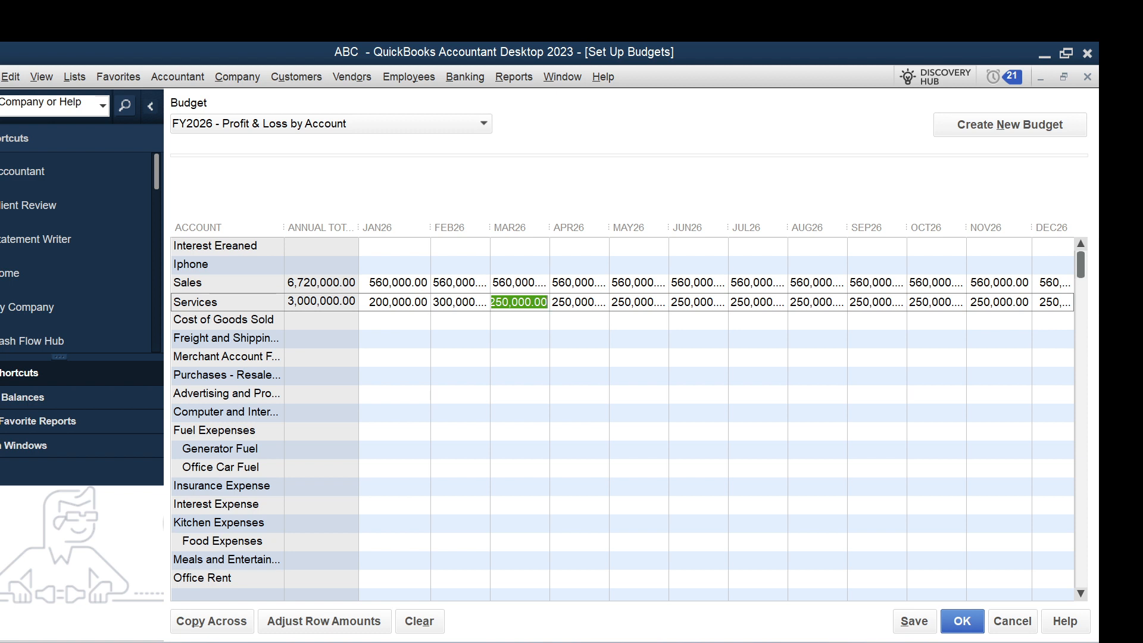
Budget 16,000 for the advertising and promotion account in January 2026 and copy it across to the remaining months.
left_click(394, 394)
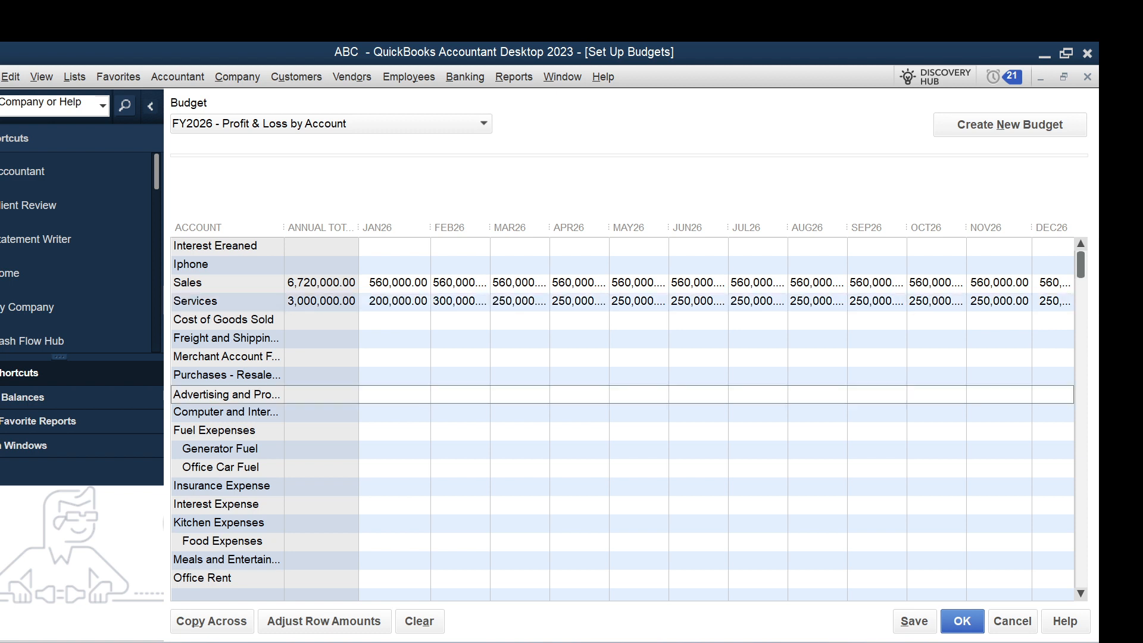
type("16000")
key("Tab")
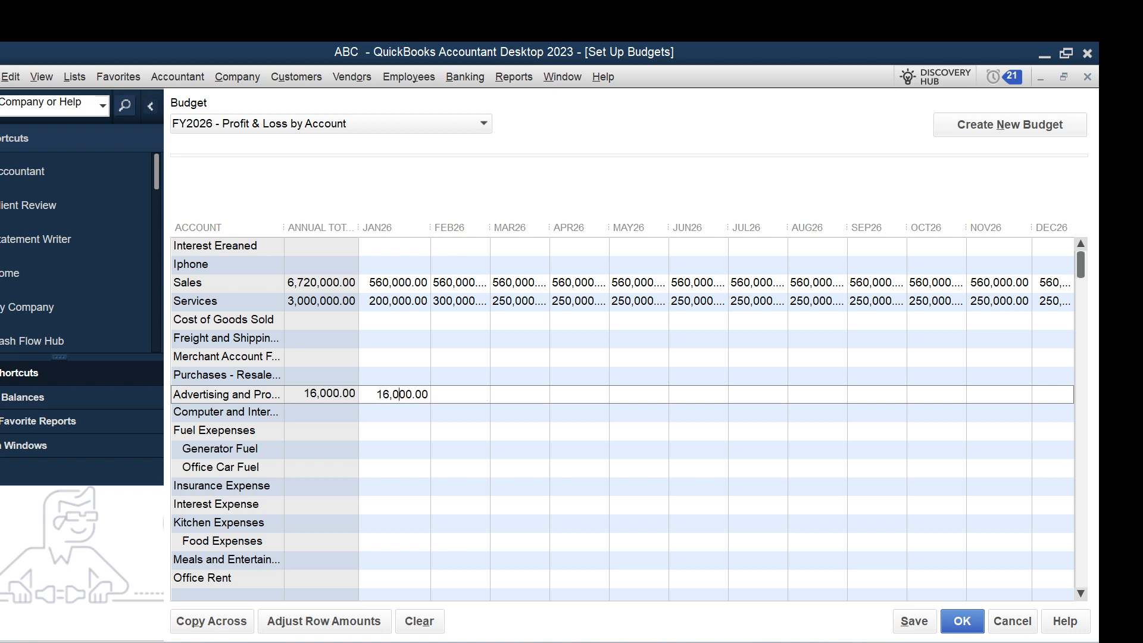
left_click(201, 621)
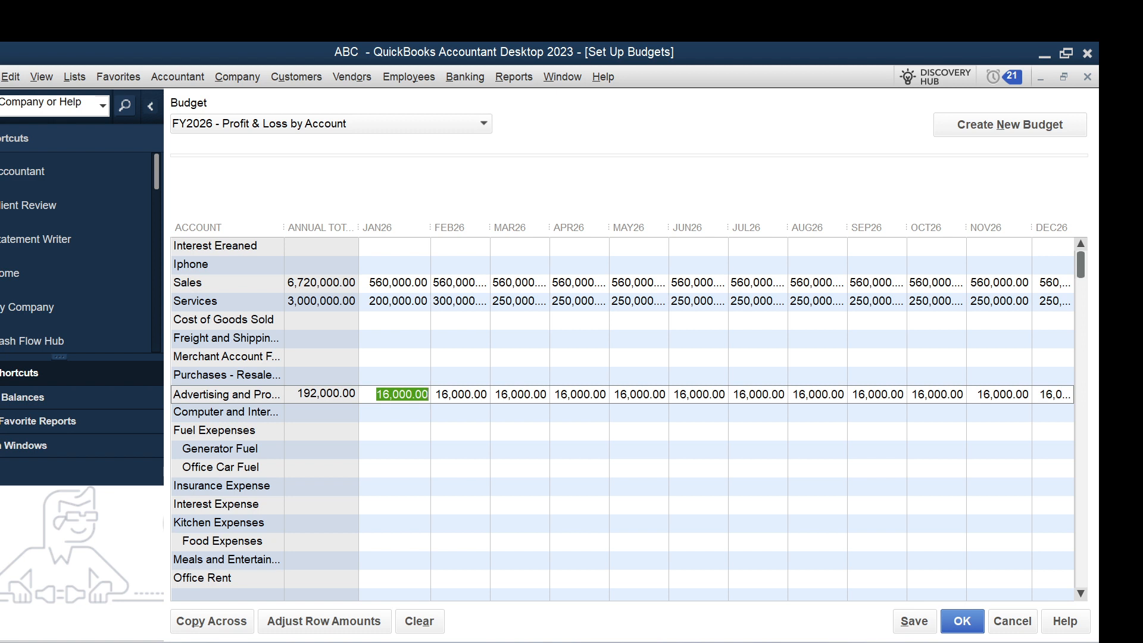
Save the FY2026 Profit & Loss budget and close the budget setup.
left_click(395, 431)
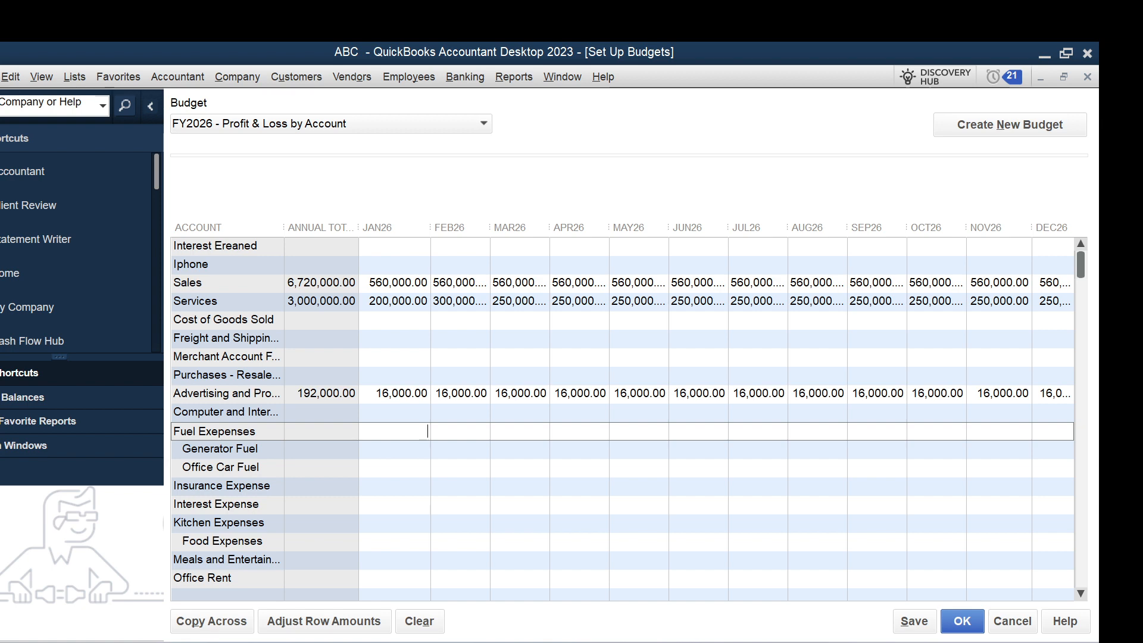
left_click(913, 622)
left_click(959, 621)
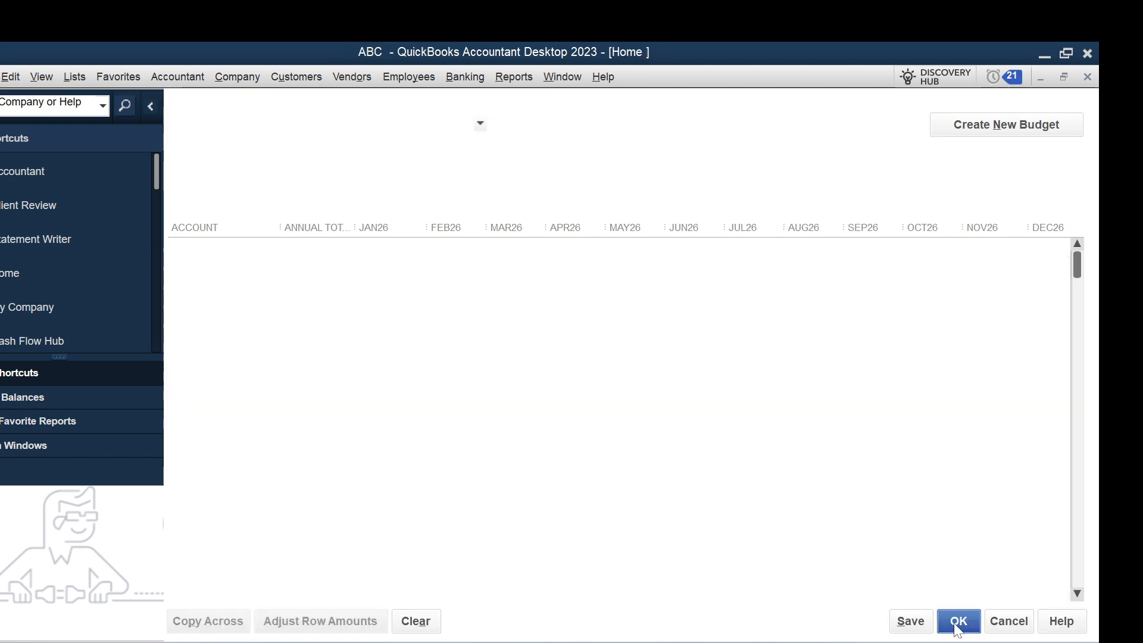
Start a Budget Overview report based on the FY2026 - Profit & Loss by Account budget.
left_click(515, 80)
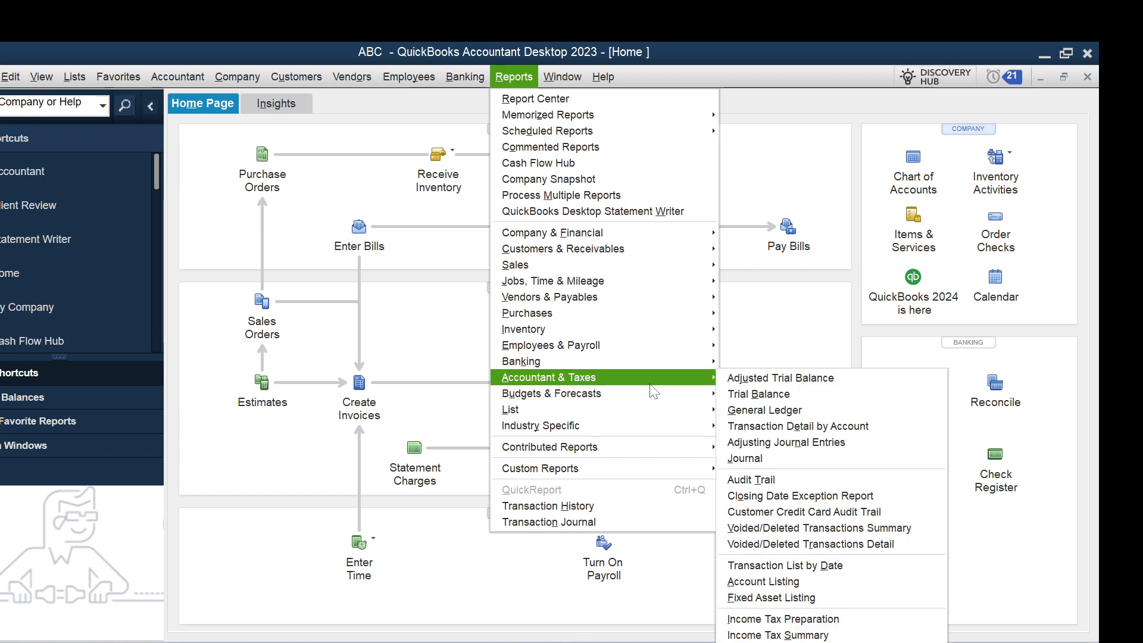
mouse_move(664, 398)
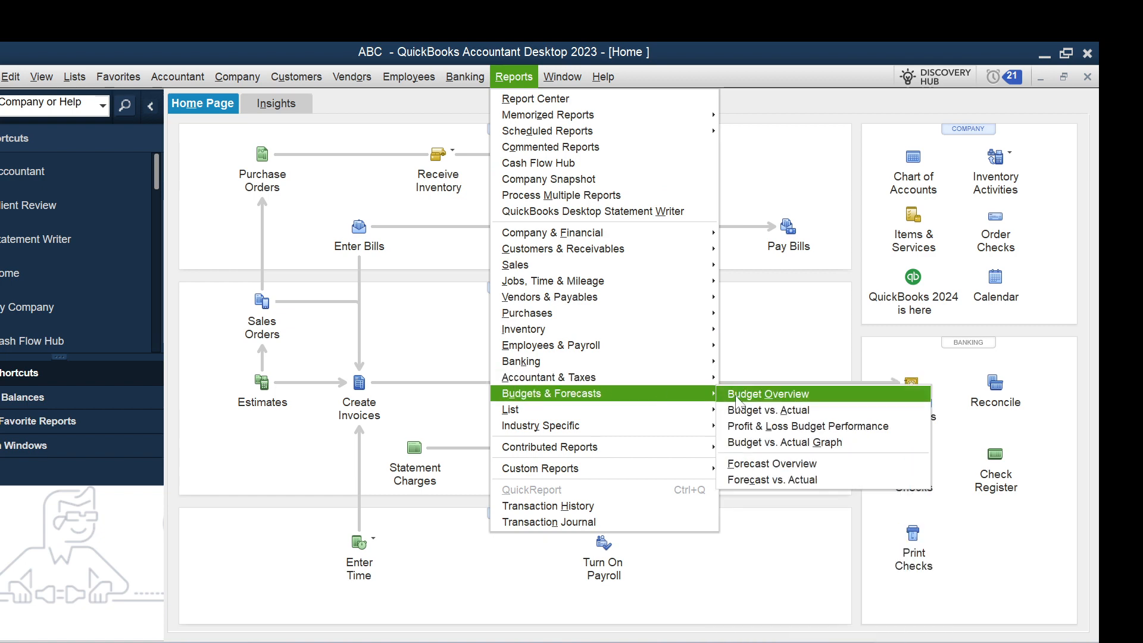
left_click(738, 398)
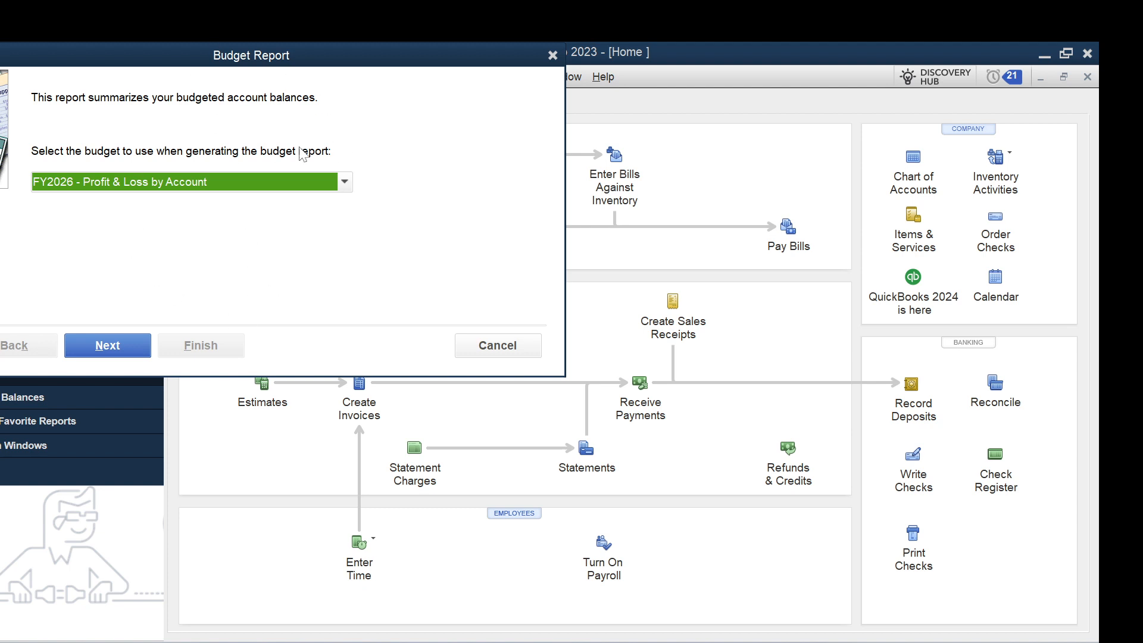
left_click(145, 181)
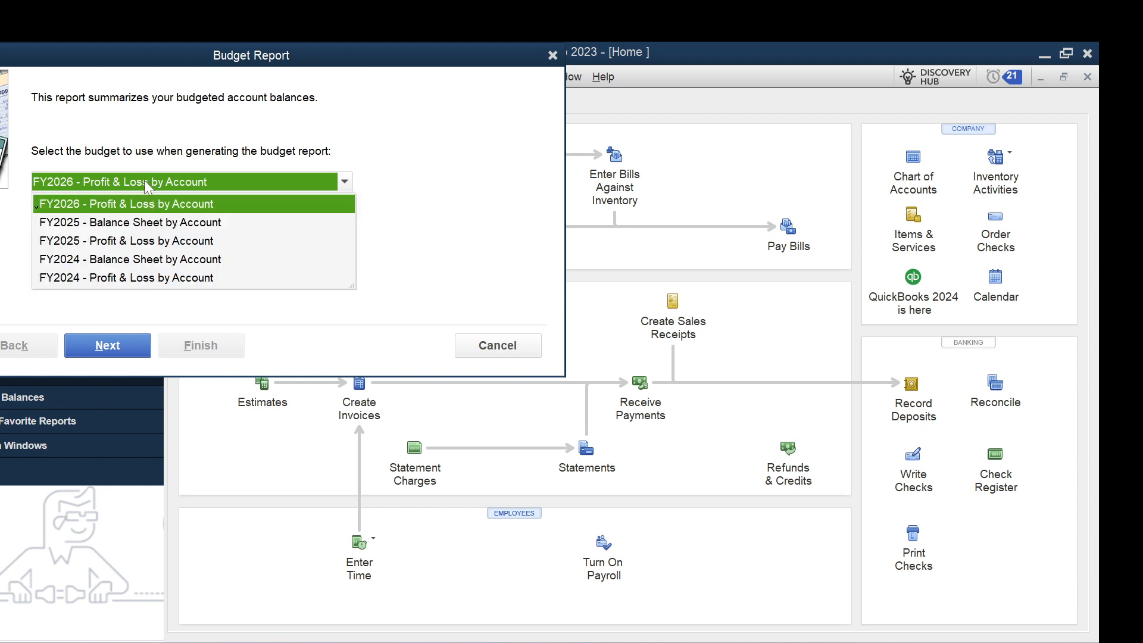
left_click(152, 202)
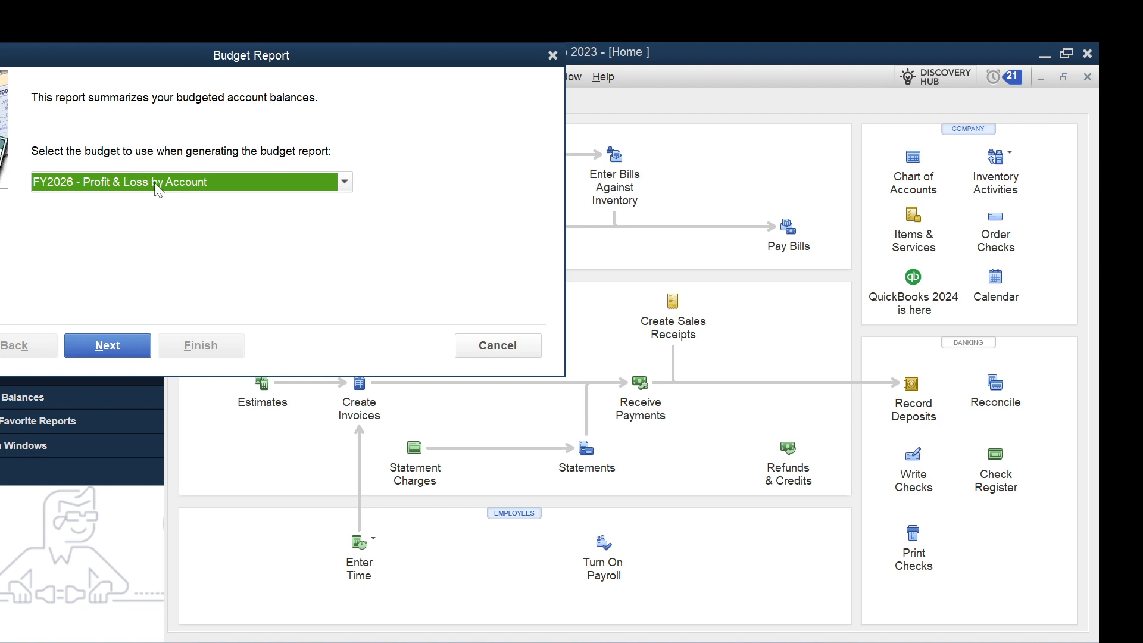
left_click(108, 346)
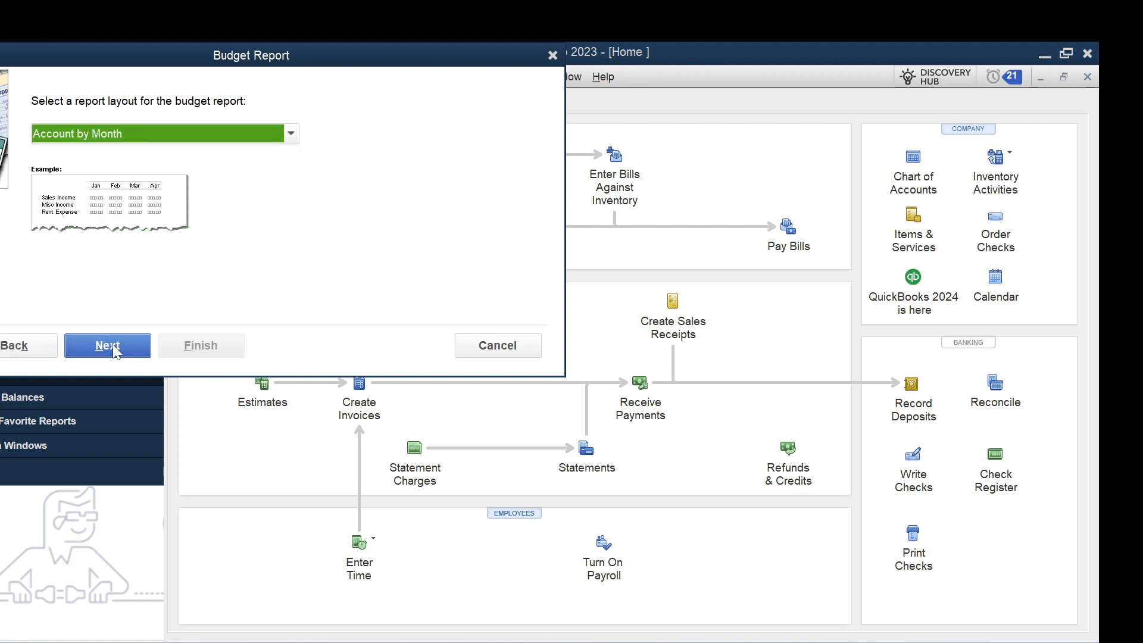
Generate the budget report in the Account by Month layout, review the monthly amounts, and close it.
left_click(291, 134)
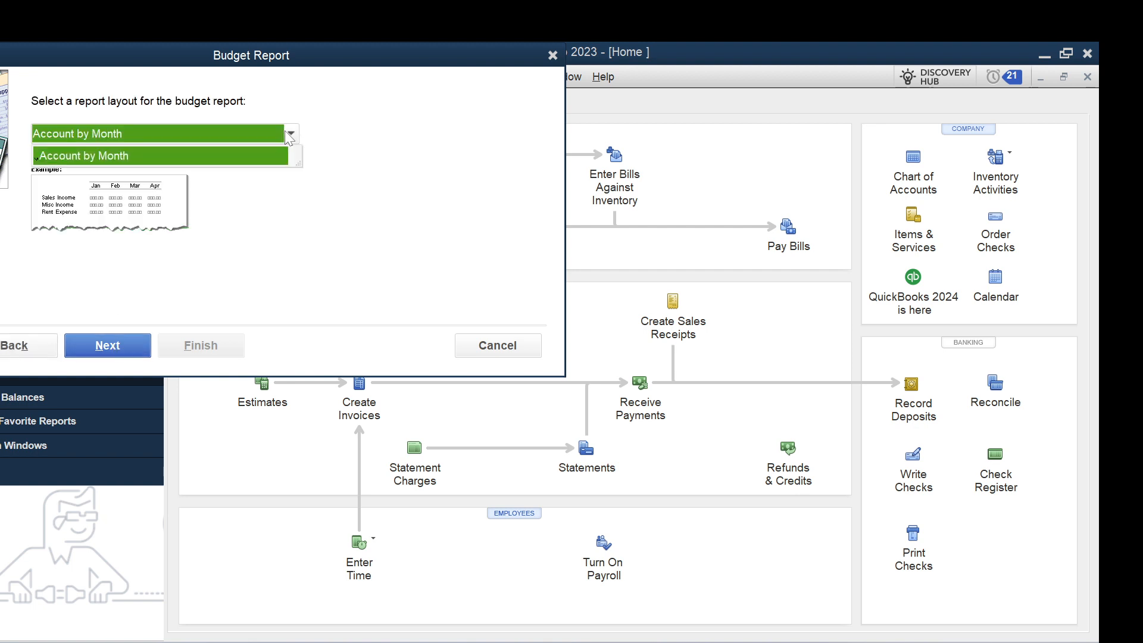
left_click(145, 153)
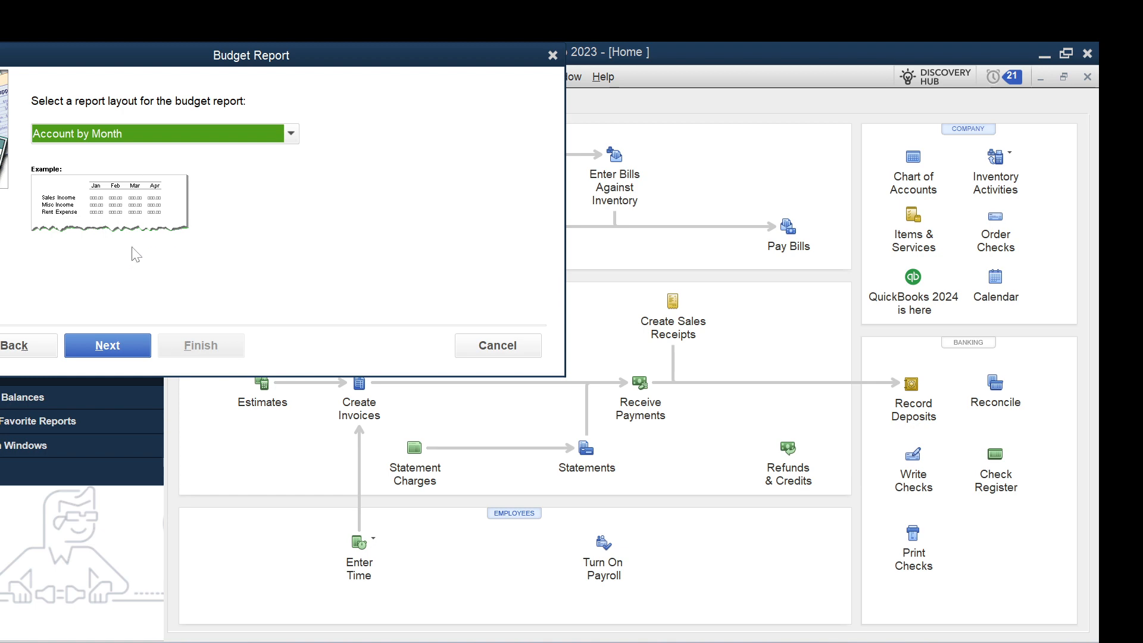
left_click(129, 341)
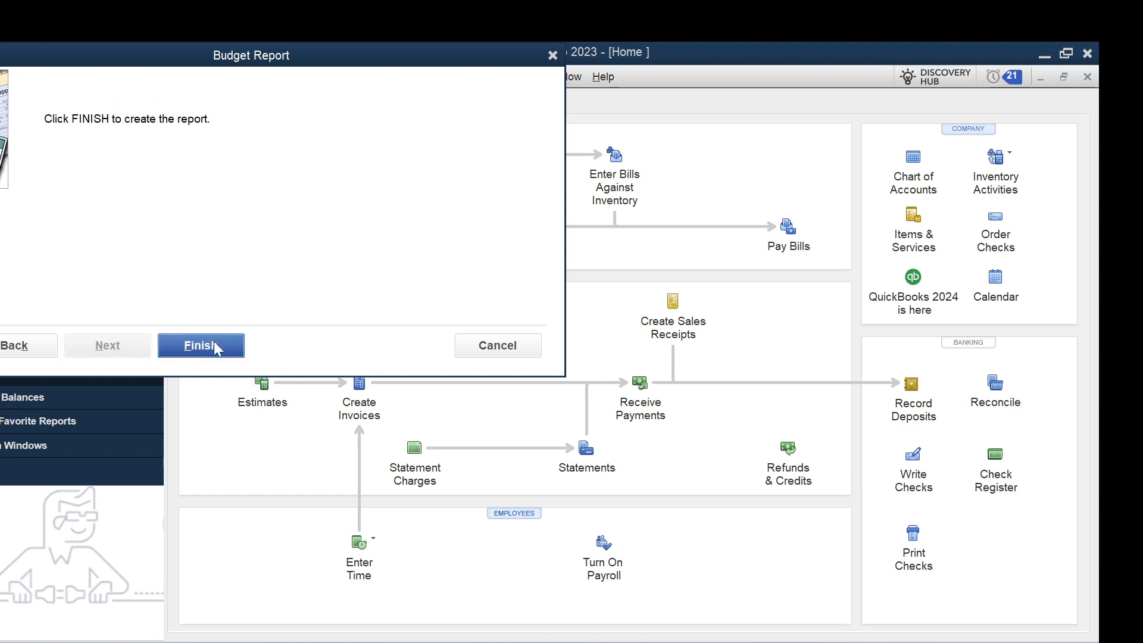
left_click(213, 344)
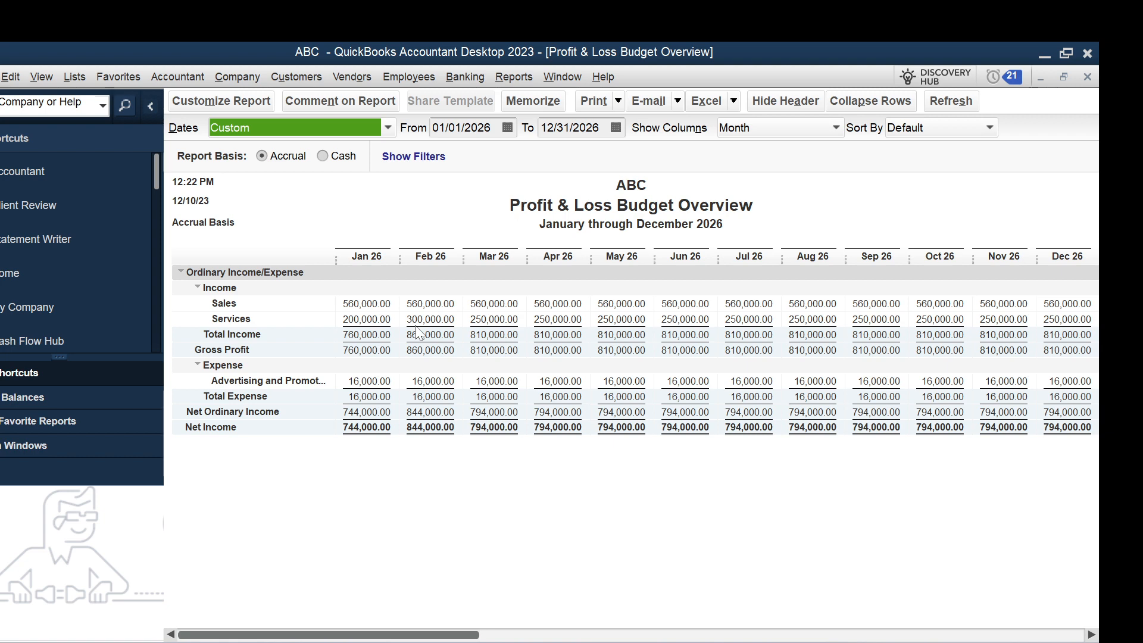
left_click(1087, 76)
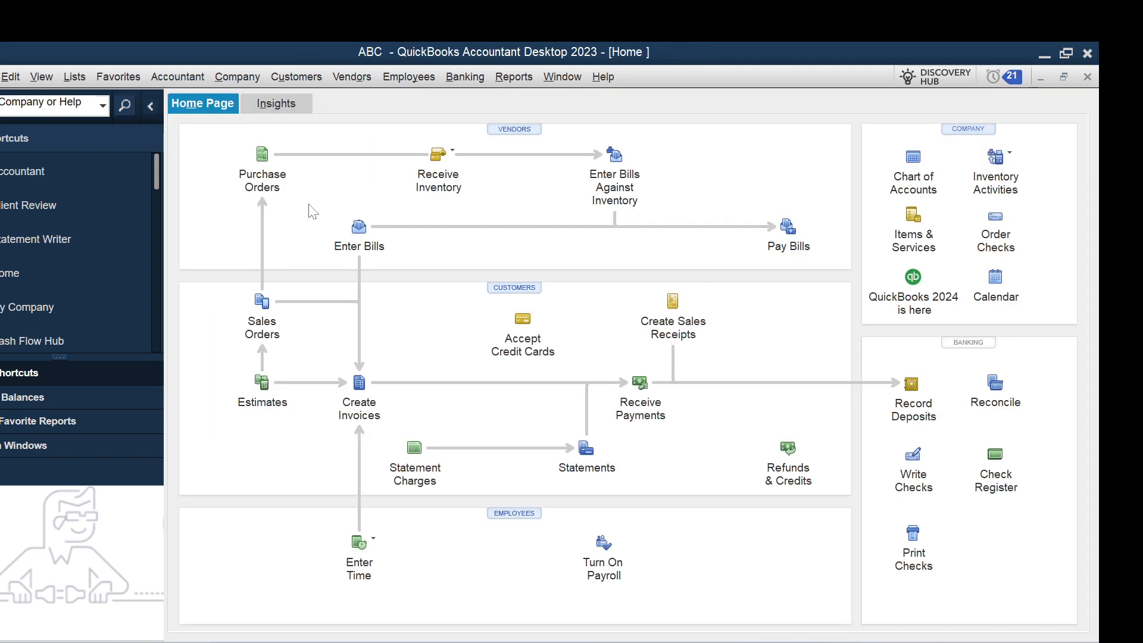
Open the budget setup and start creating a new budget.
left_click(230, 77)
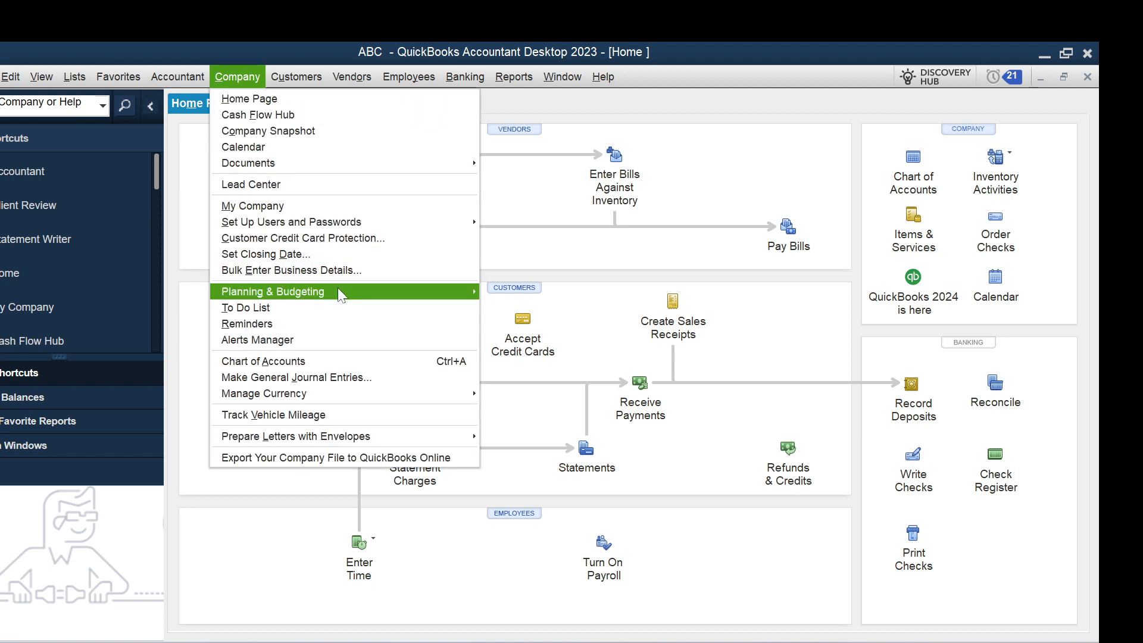
mouse_move(338, 289)
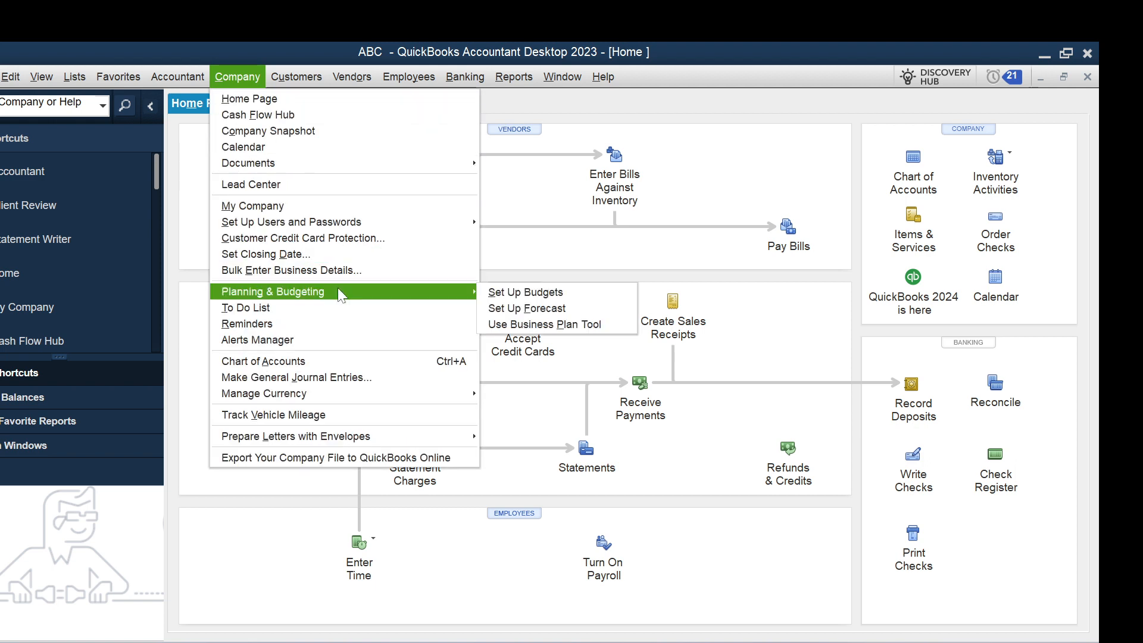
left_click(518, 292)
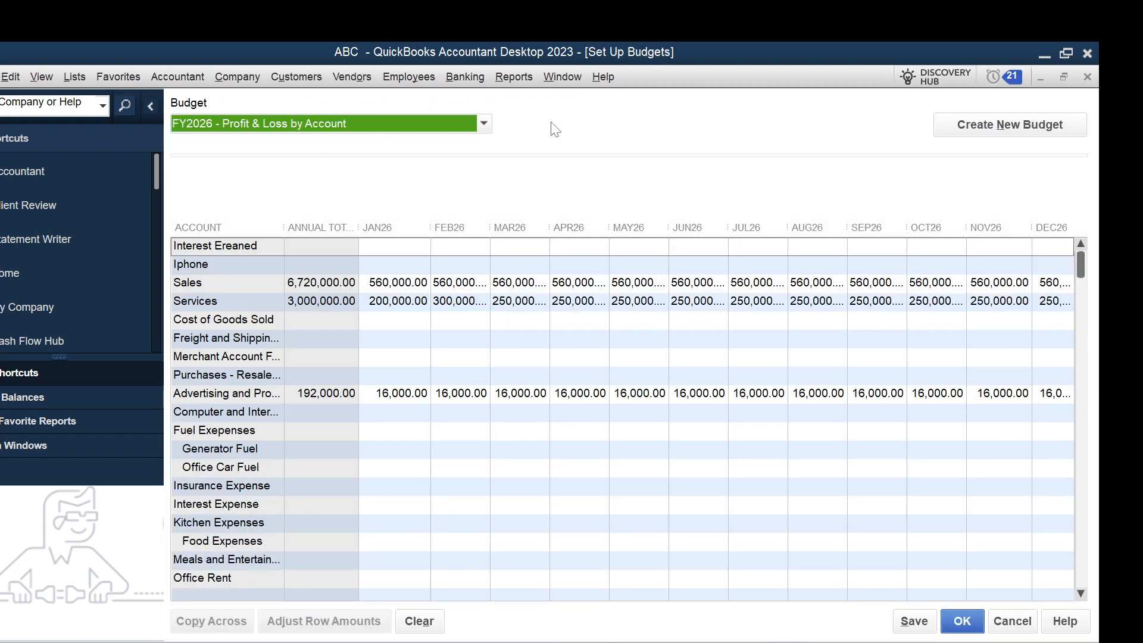
left_click(1005, 125)
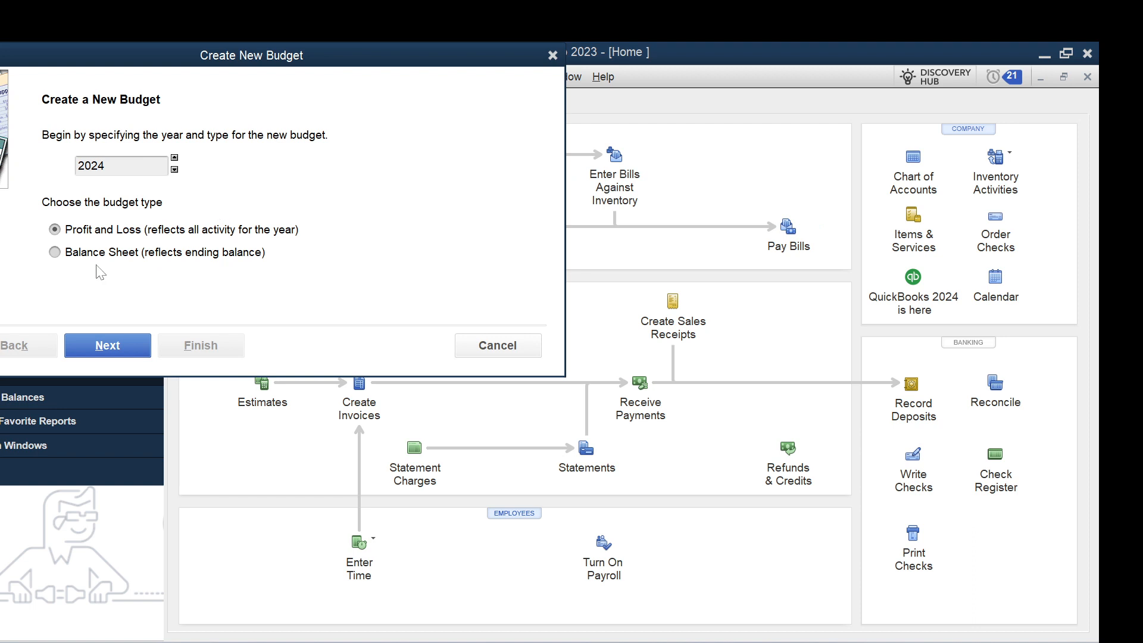
Create a Balance Sheet budget for the year 2026 and finish the new budget wizard.
left_click(101, 254)
left_click(174, 158)
left_click(175, 157)
left_click(117, 346)
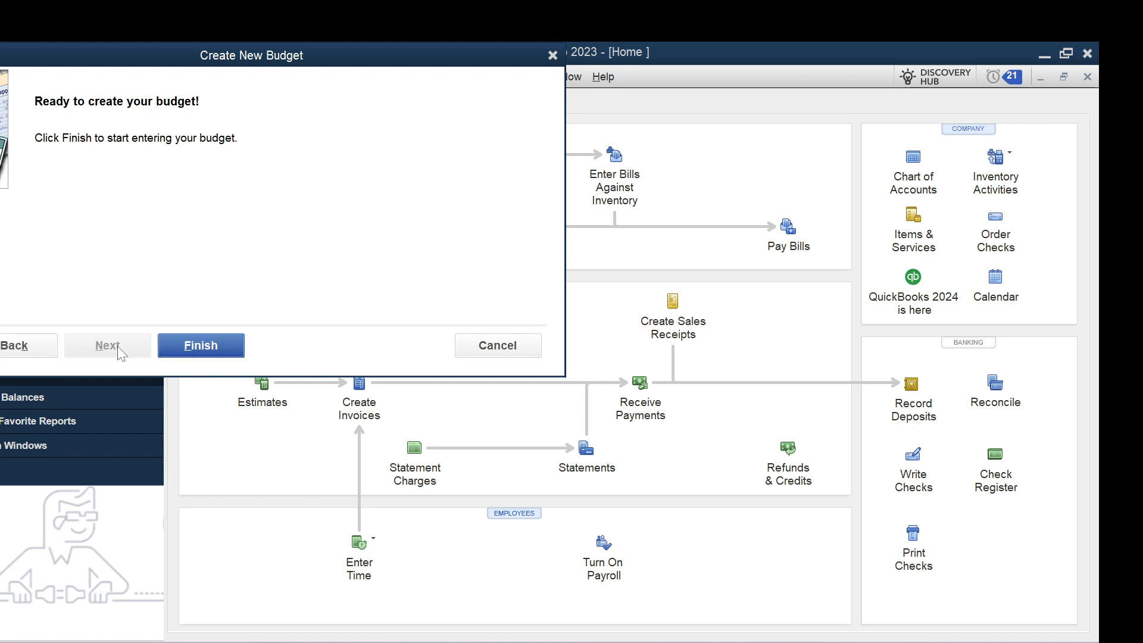
left_click(175, 345)
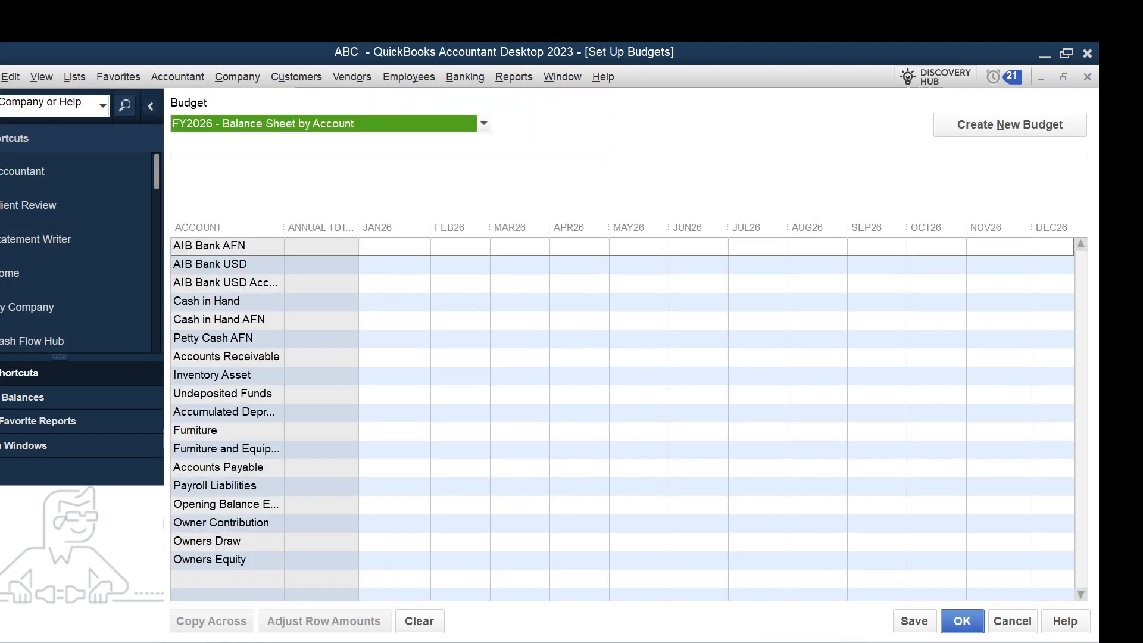
Budget 500,000 for the Inventory Asset account in January 2026 and copy it across to the remaining months.
left_click(428, 376)
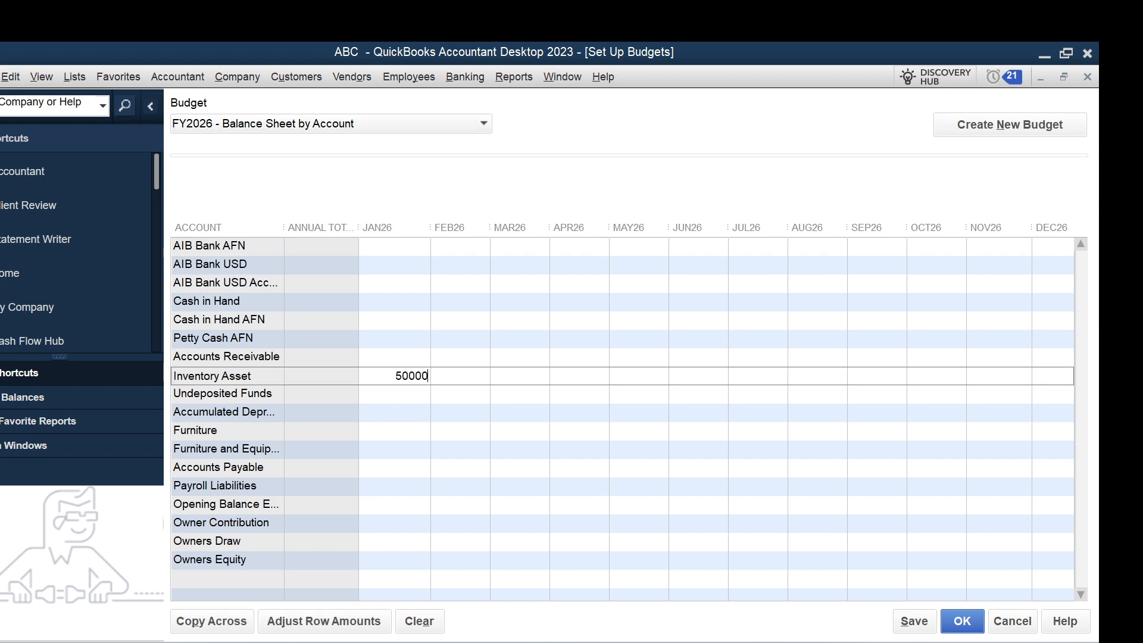
left_click(445, 379)
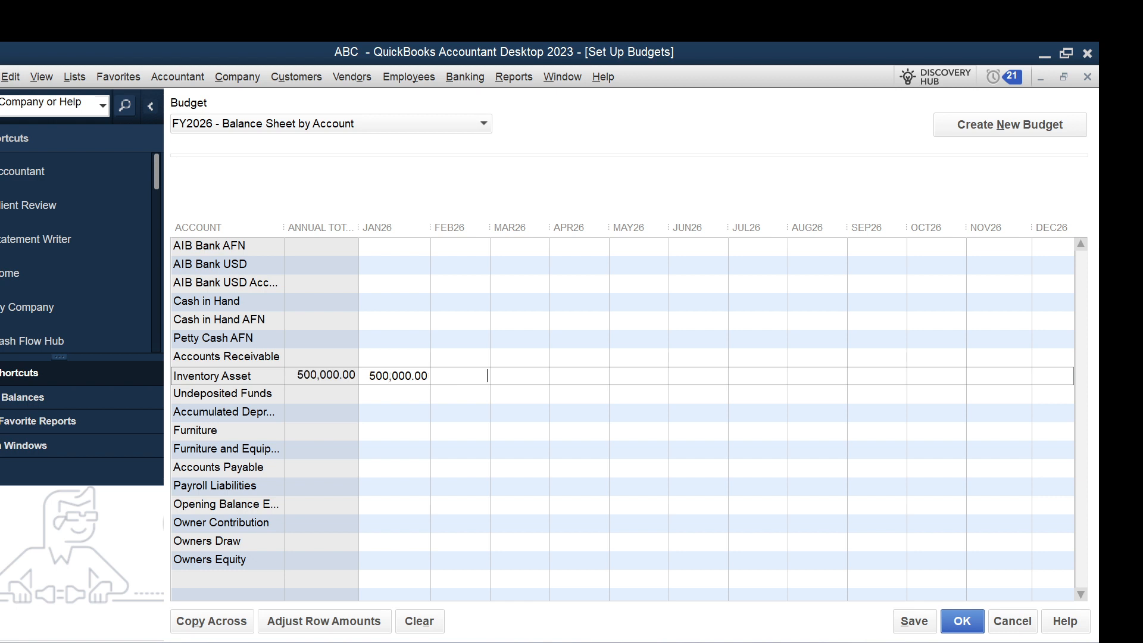
left_click(211, 621)
Budget 400,000 in January 2026 and 300,000 in February 2026 for the Furniture account.
left_click(395, 394)
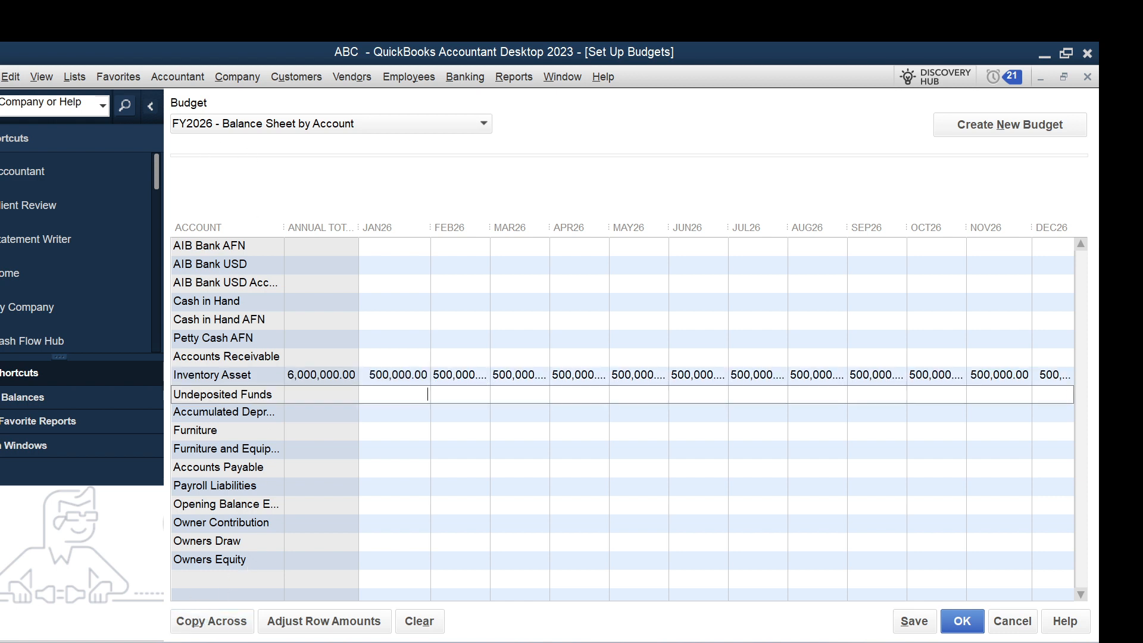
key("Down")
key("Down")
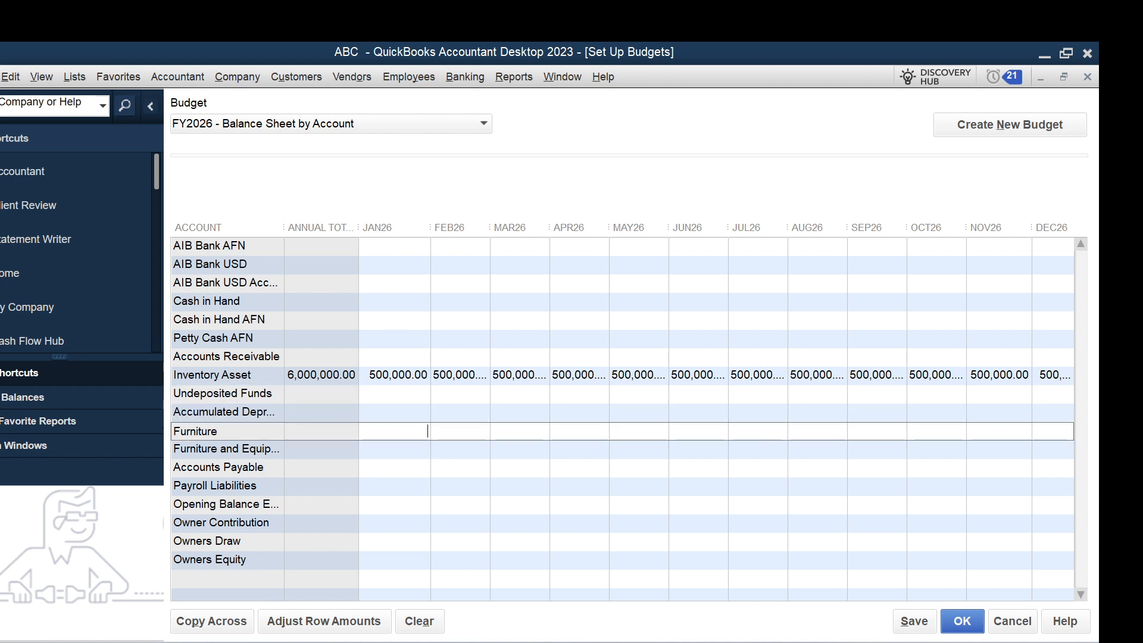
type("400000")
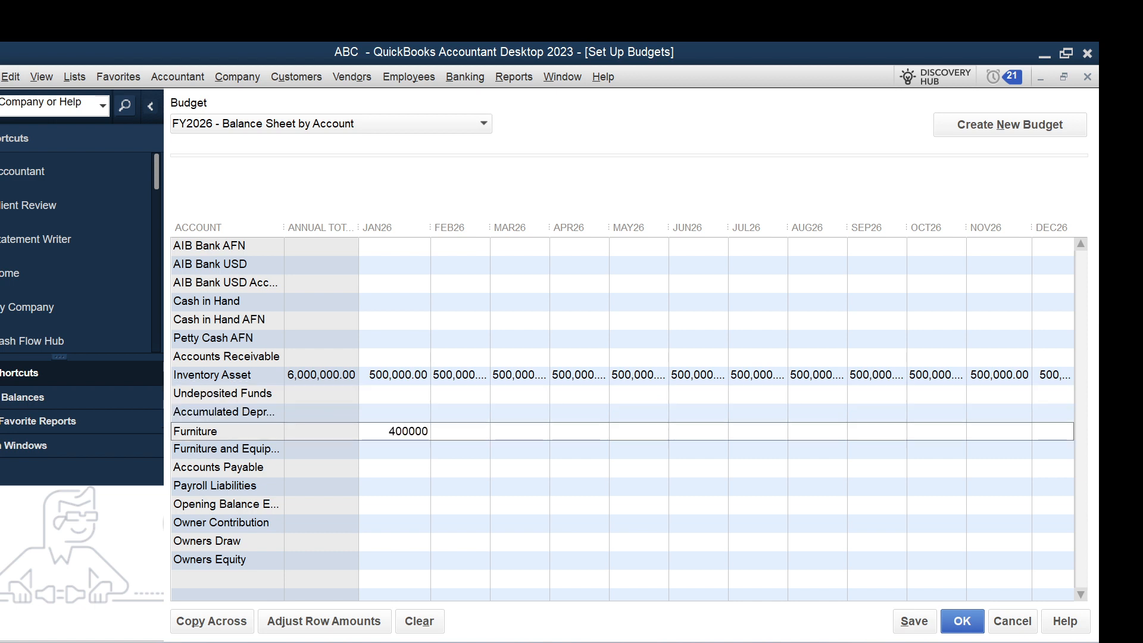
key("Tab")
type("3000")
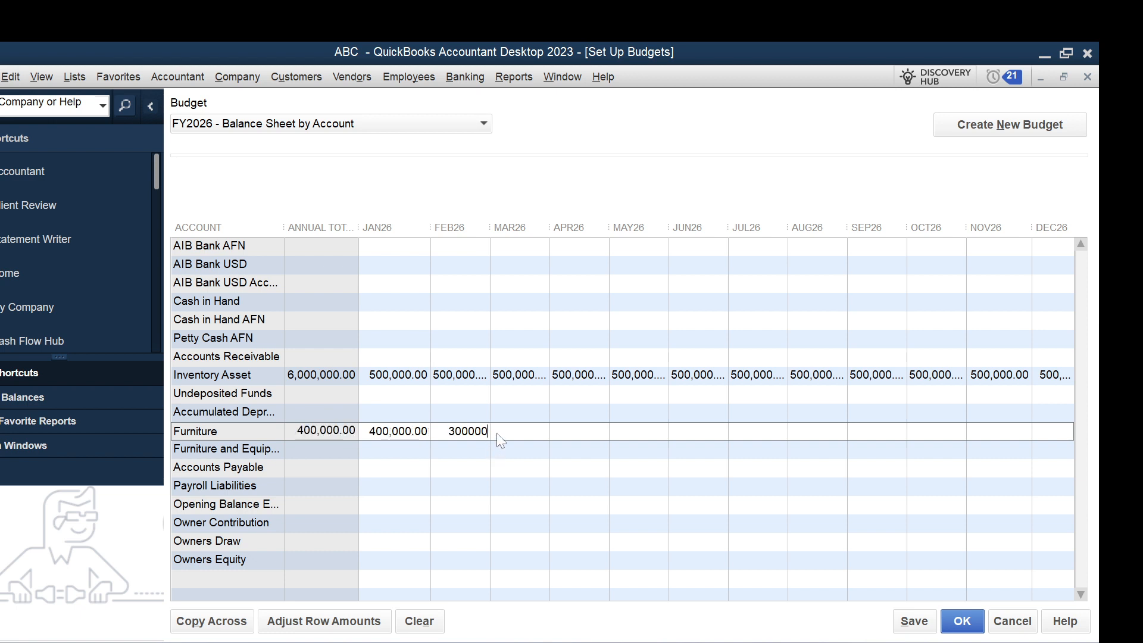
Budget 200,000 for the Furniture account in March 2026 and copy it across to the remaining months.
key("Tab")
type("20")
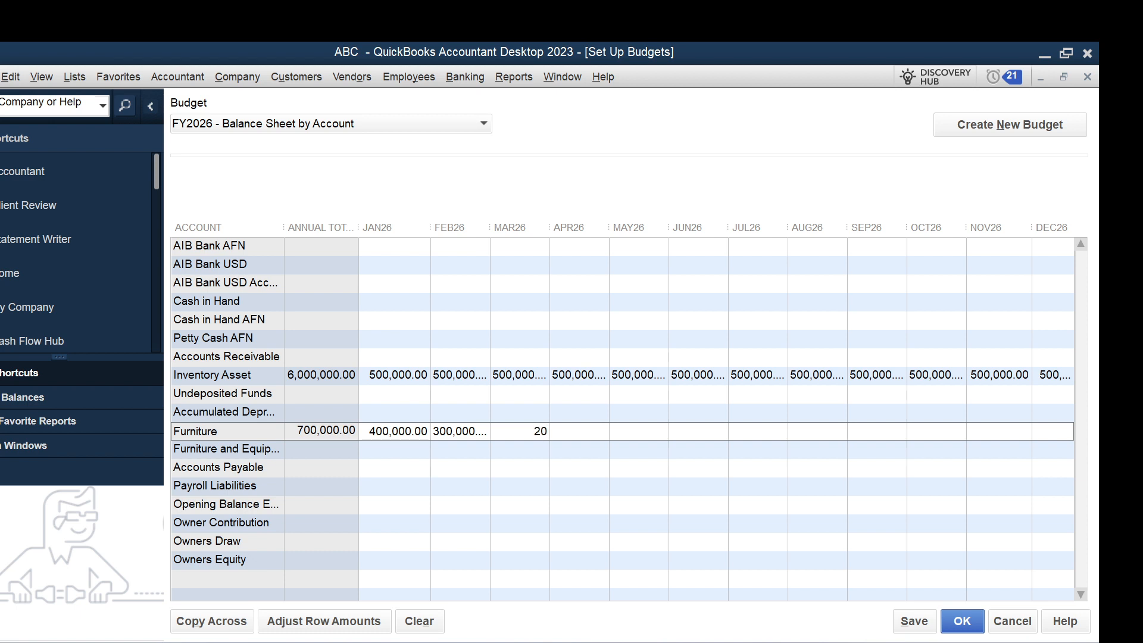
type("0000")
left_click(230, 624)
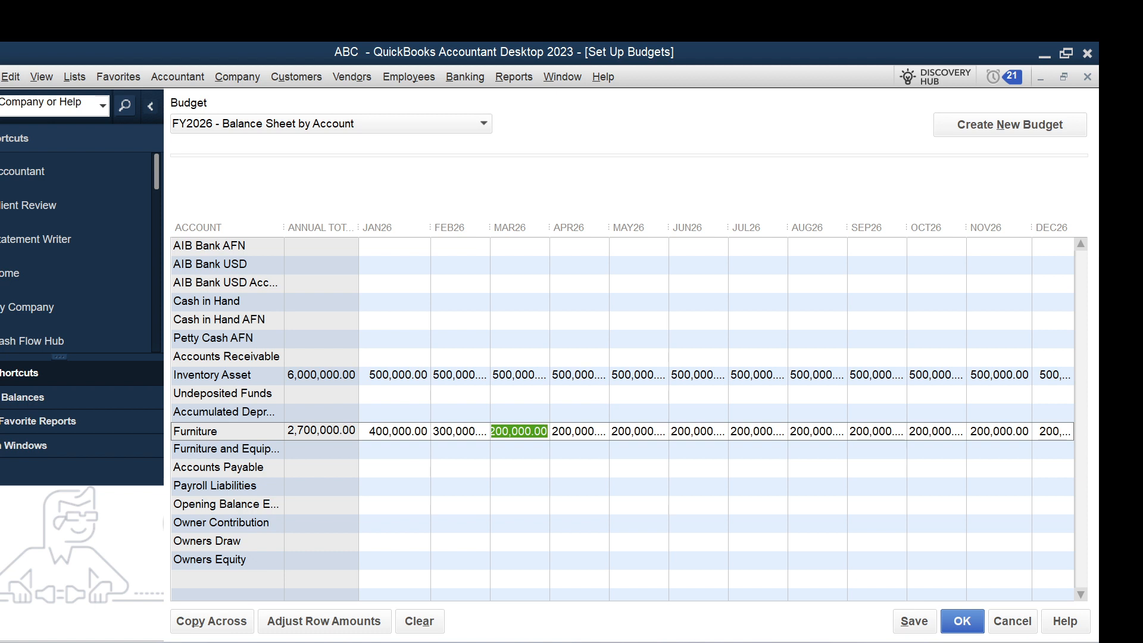
Save the FY2026 Balance Sheet budget and close the budget setup.
left_click(914, 621)
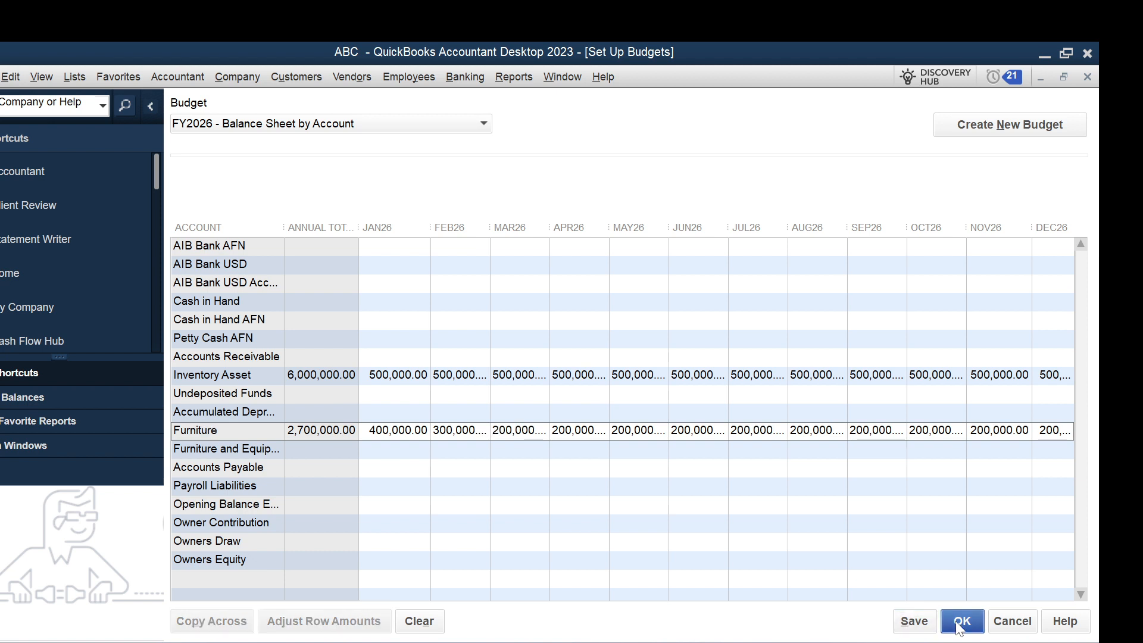
left_click(961, 621)
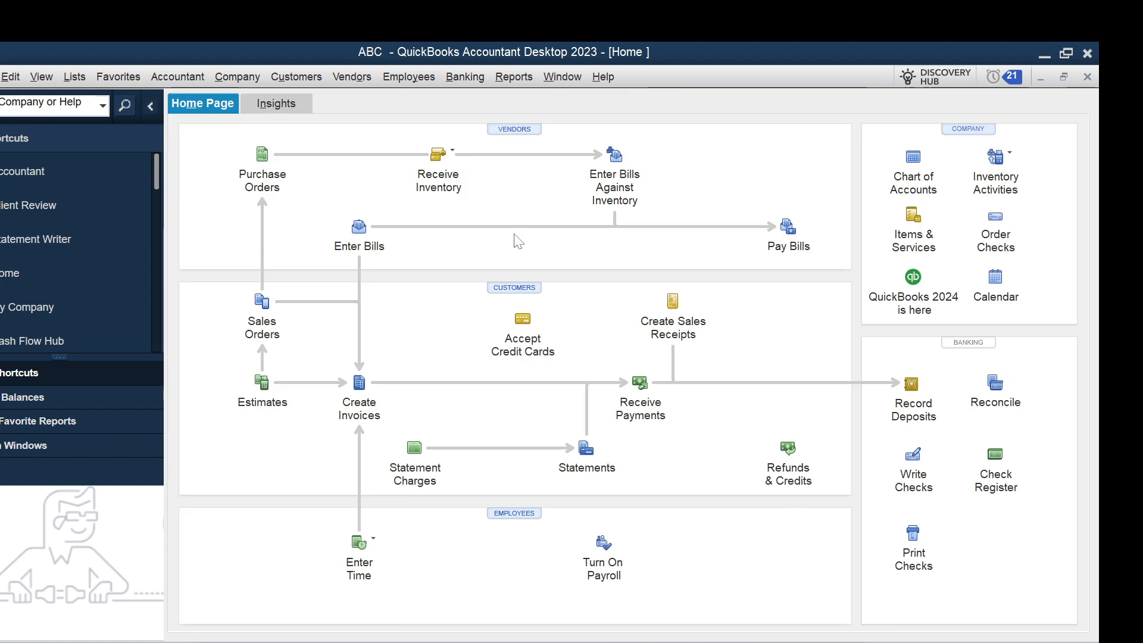
Generate a Budget Overview report from the FY2026 - Balance Sheet by Account budget, review the monthly balances, and close it.
left_click(521, 77)
mouse_move(580, 378)
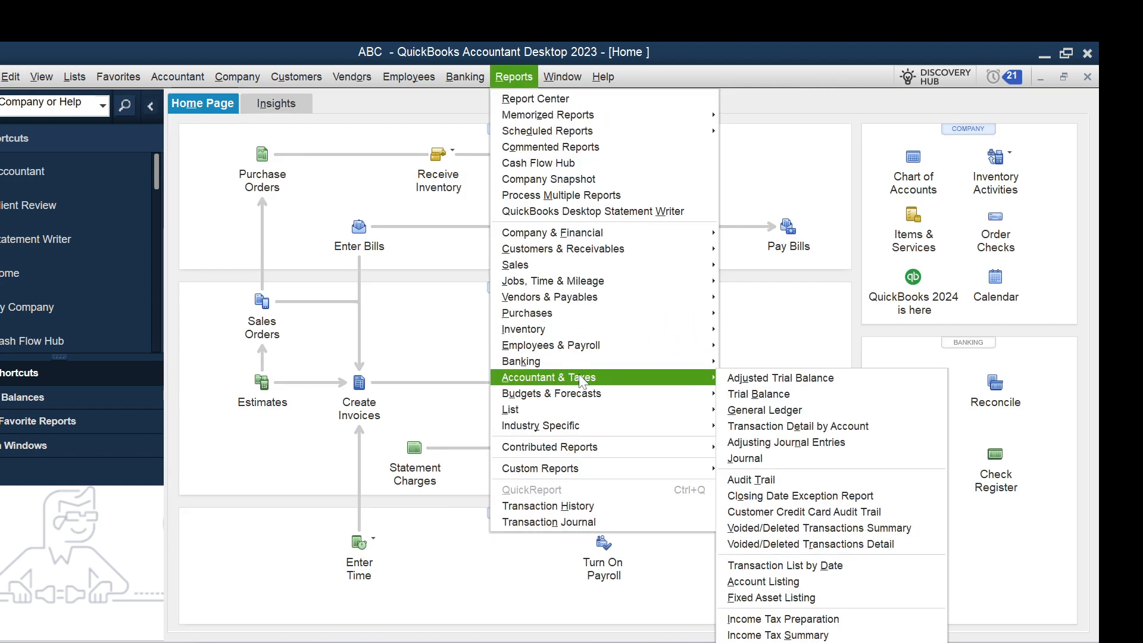
mouse_move(631, 393)
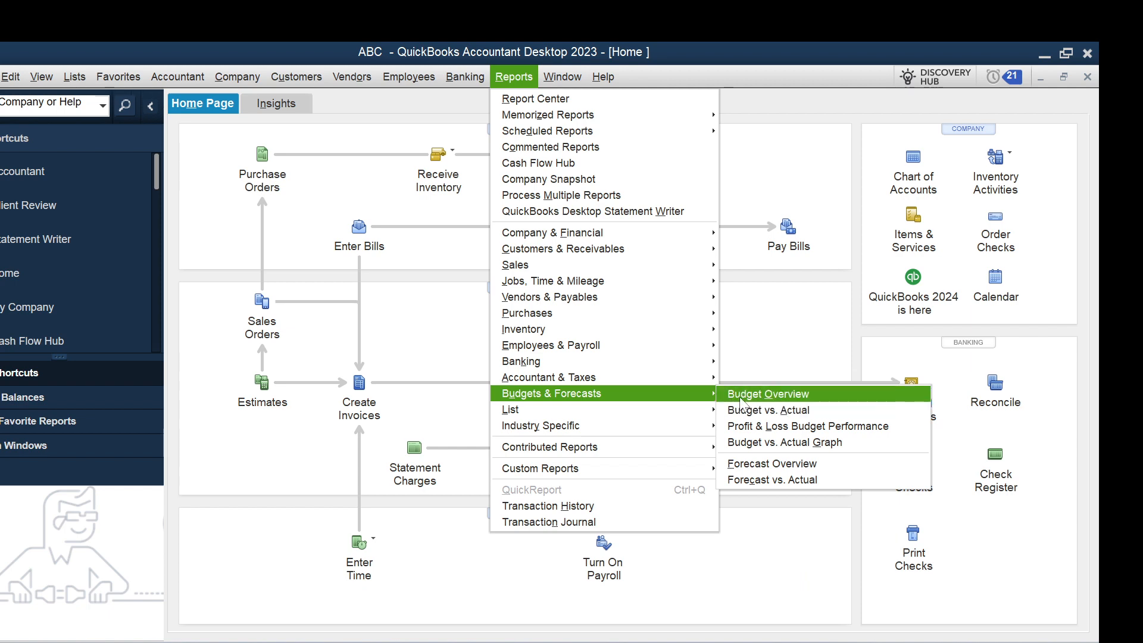
left_click(744, 394)
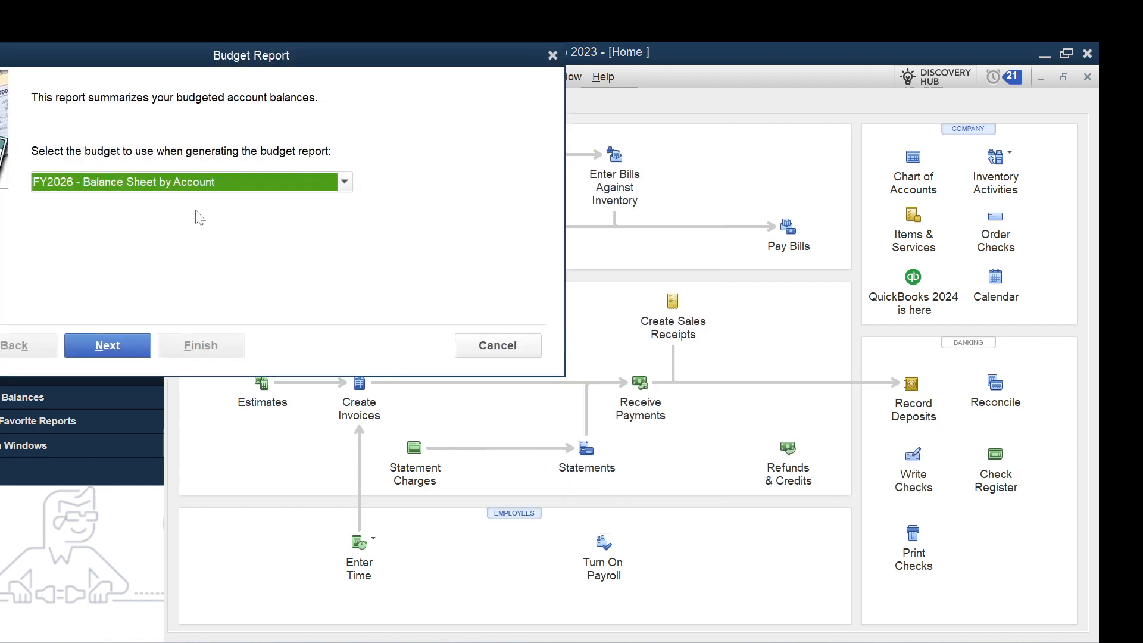
left_click(343, 184)
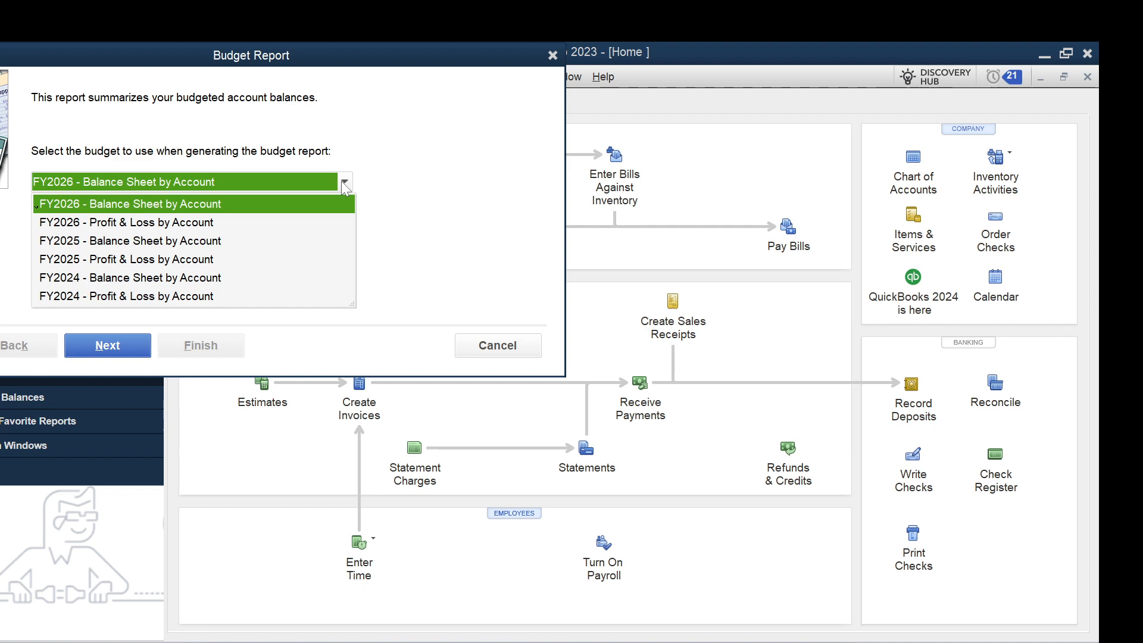
left_click(190, 201)
left_click(103, 348)
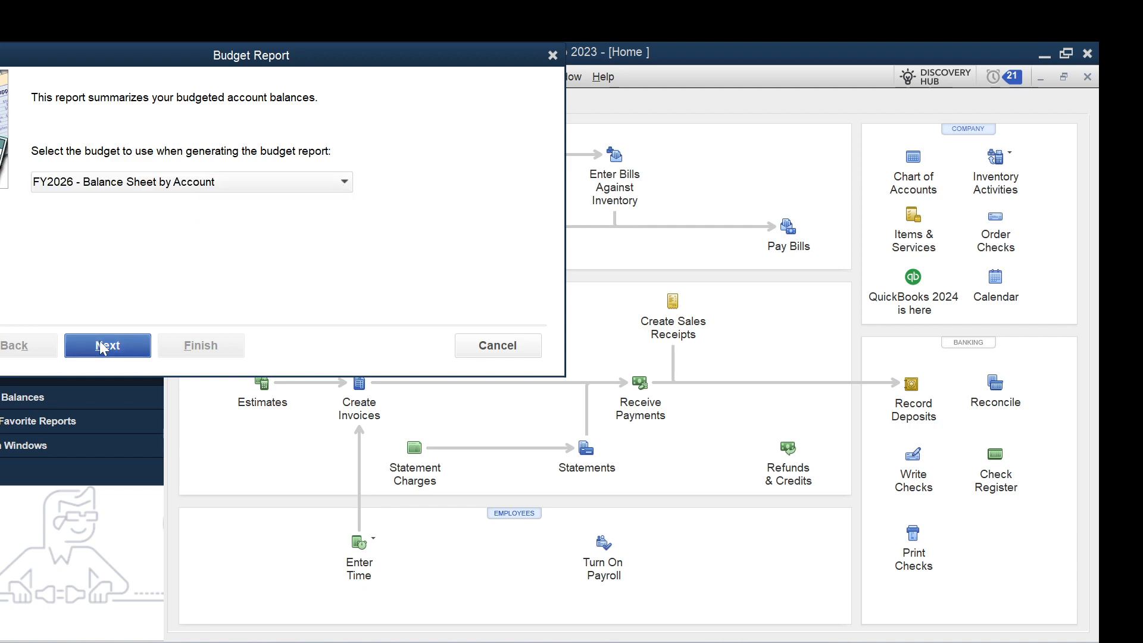
left_click(201, 345)
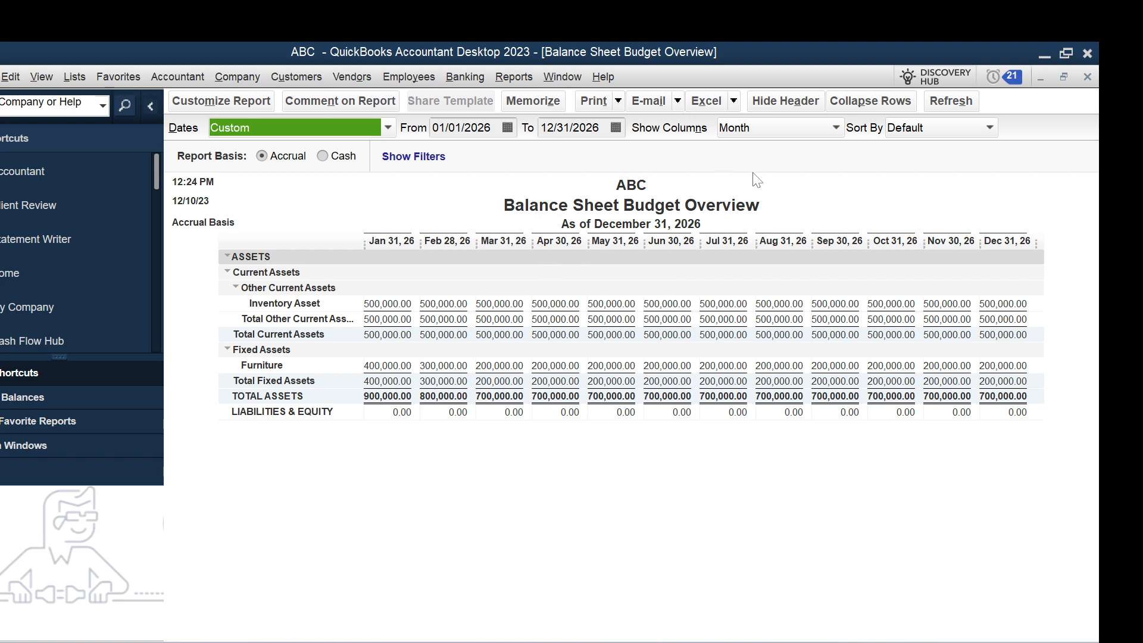
left_click(1087, 77)
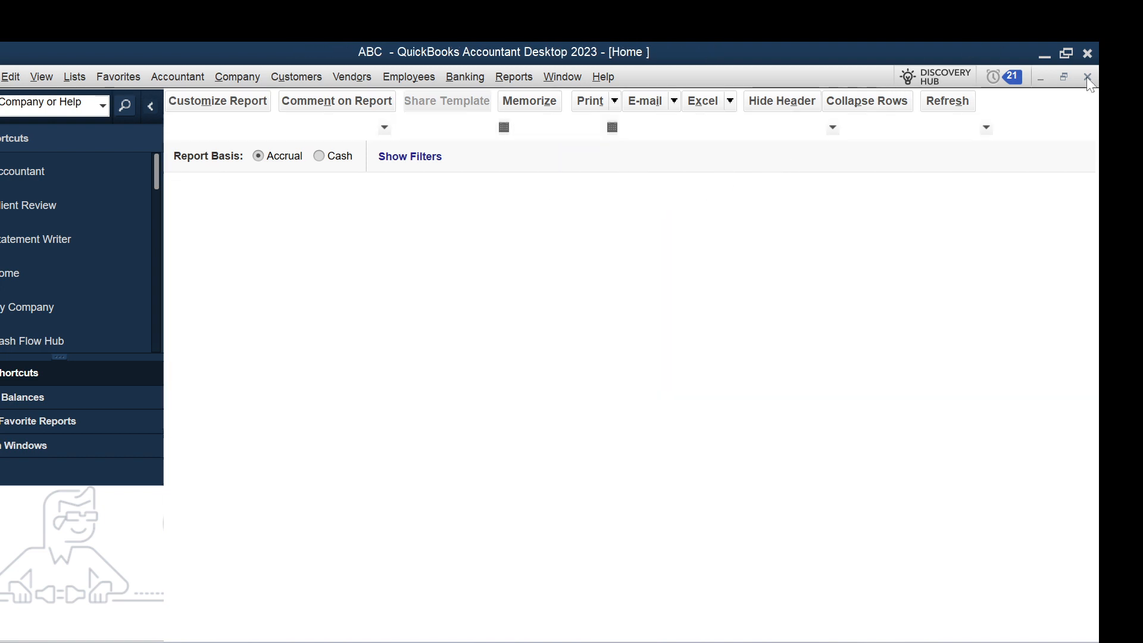